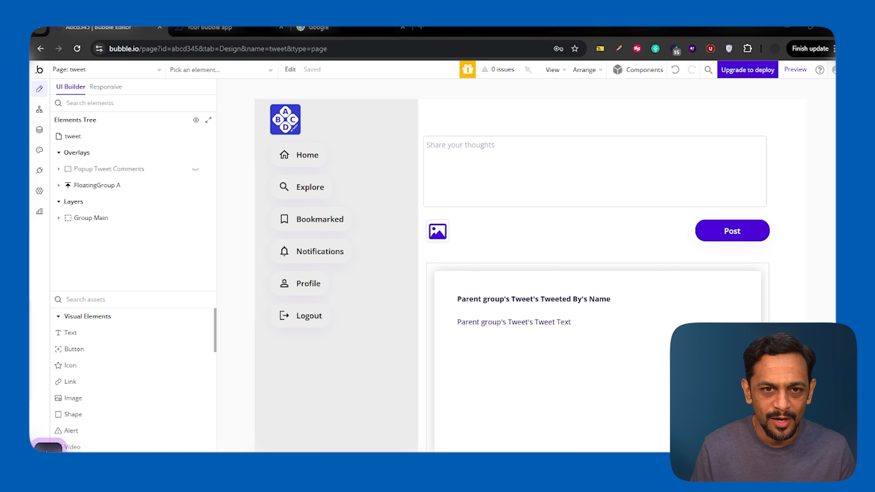
Step: Switch to the Google page, search for "cake" and examine the parameters in the results page URL
{"action": "left_click", "coordinate": [328, 27]}
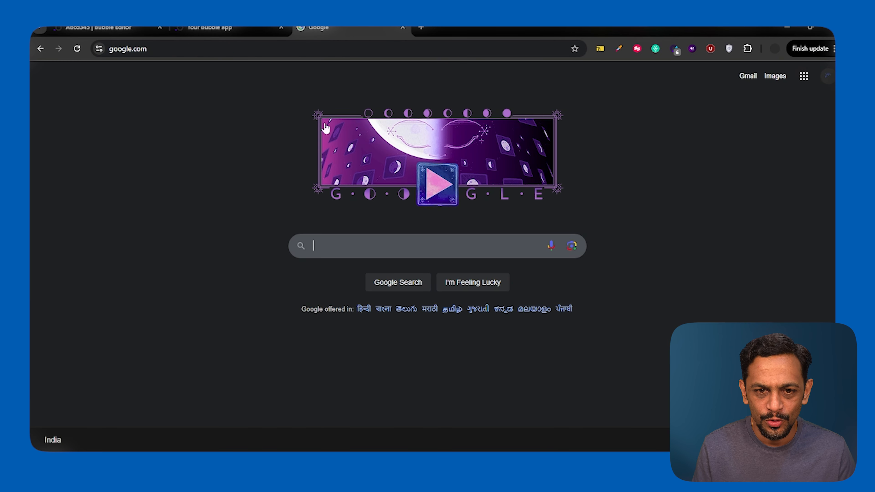
{"action": "left_click", "coordinate": [331, 246]}
{"action": "type", "text": "cake"}
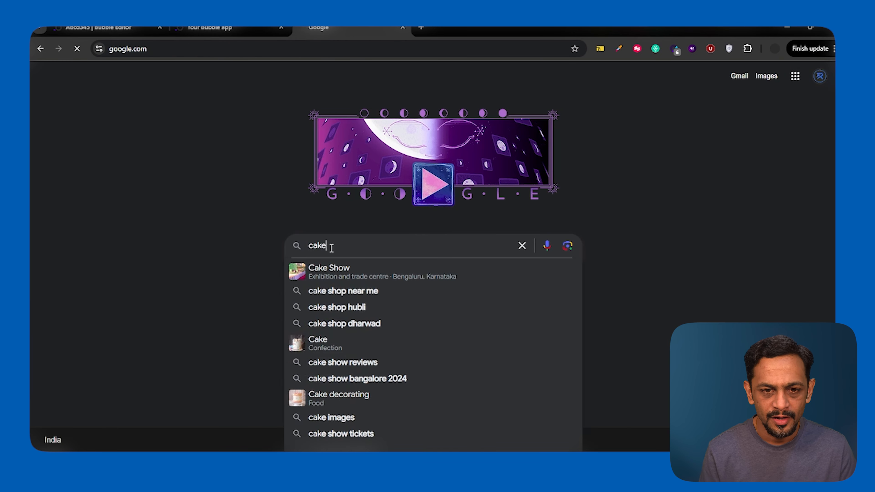
{"action": "key", "text": "Return"}
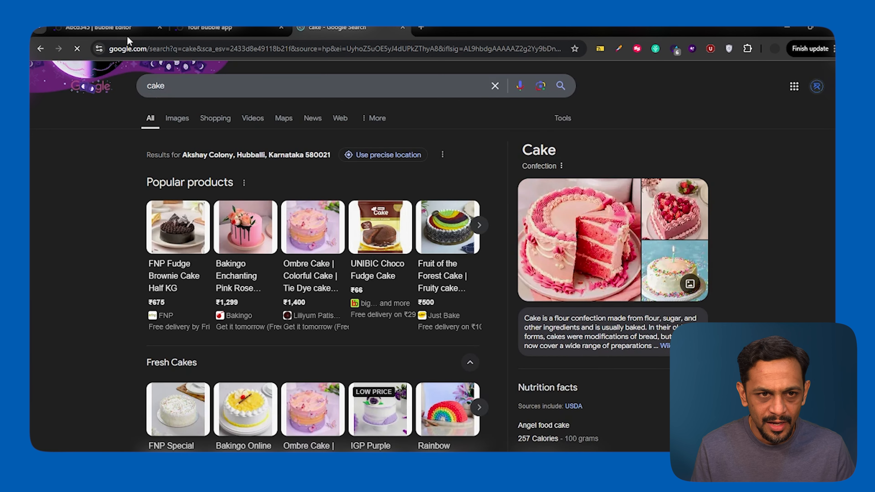
{"action": "left_click", "coordinate": [135, 52]}
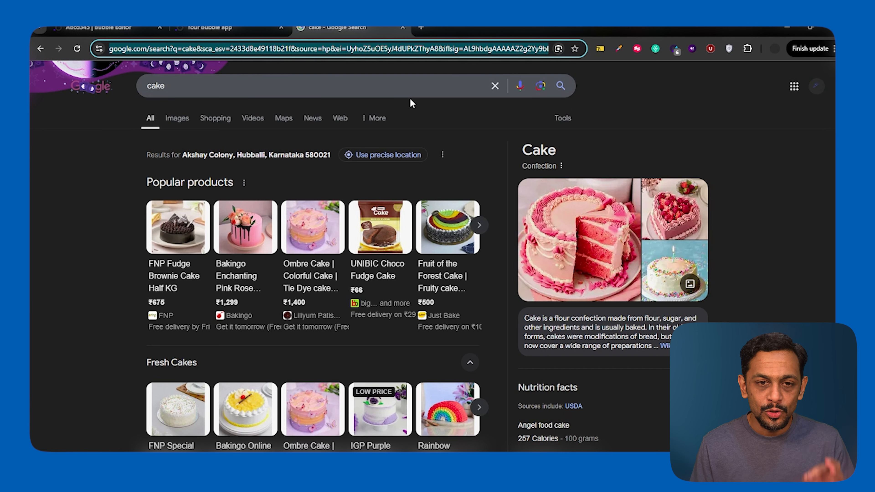
{"action": "left_click", "coordinate": [833, 48]}
{"action": "left_click", "coordinate": [742, 119]}
{"action": "key", "text": "ctrl+v"}
{"action": "key", "text": "Return"}
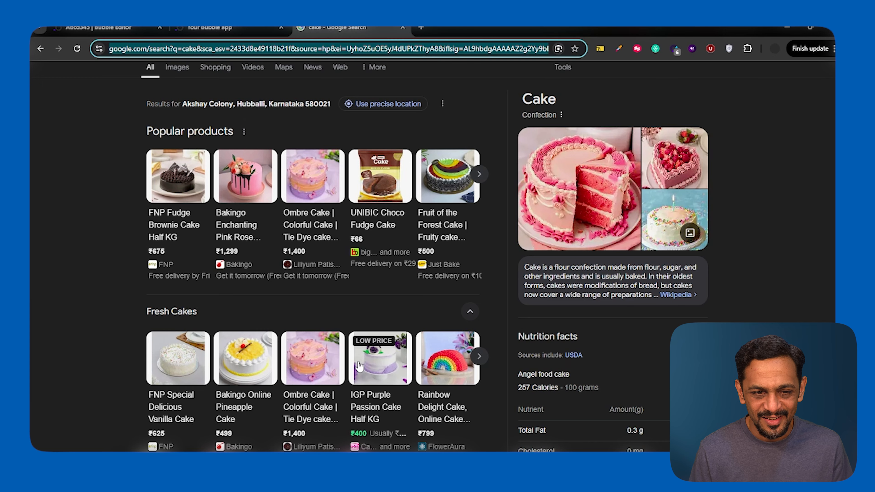
{"action": "scroll", "coordinate": [358, 367], "scroll_direction": "down", "scroll_amount": 4}
{"action": "scroll", "coordinate": [358, 367], "scroll_direction": "down", "scroll_amount": 6}
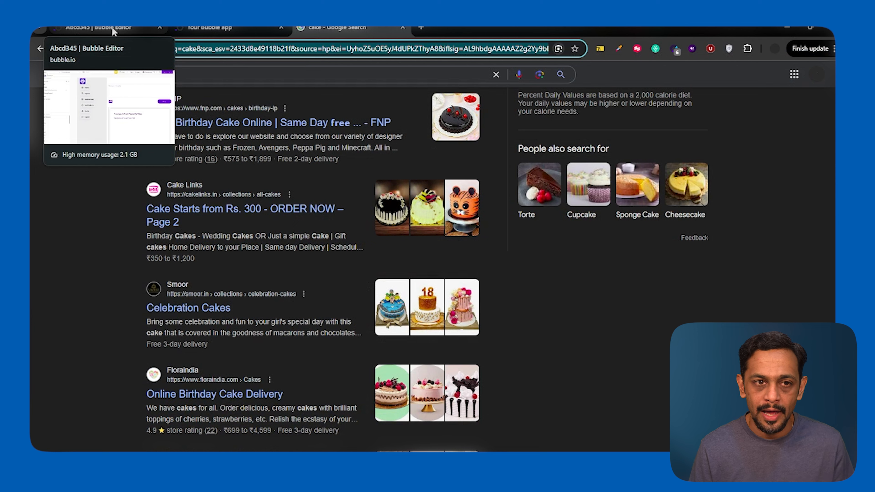
Step: Switch back to the Bubble editor and draw a group about 260 by 131 px inside Group Main, over the tweet input
{"action": "left_click", "coordinate": [112, 29]}
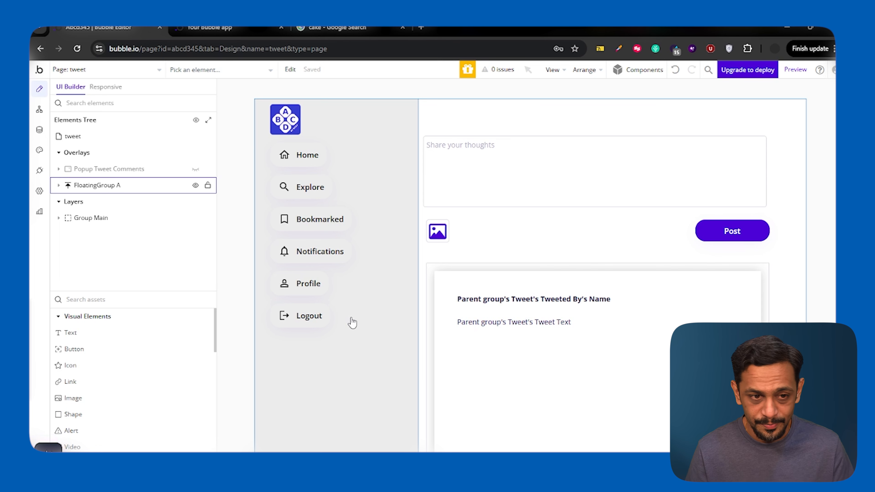
{"action": "left_click", "coordinate": [91, 217]}
{"action": "left_click", "coordinate": [123, 304]}
{"action": "type", "text": "group"}
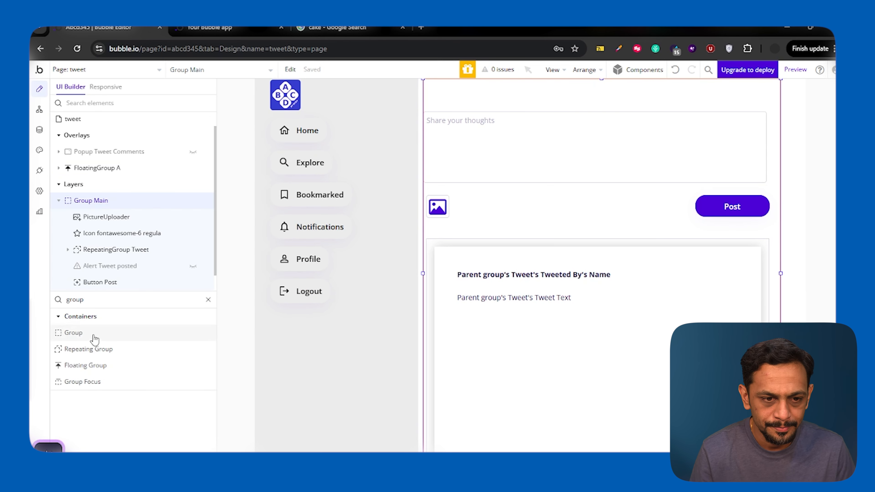
{"action": "left_click", "coordinate": [73, 332]}
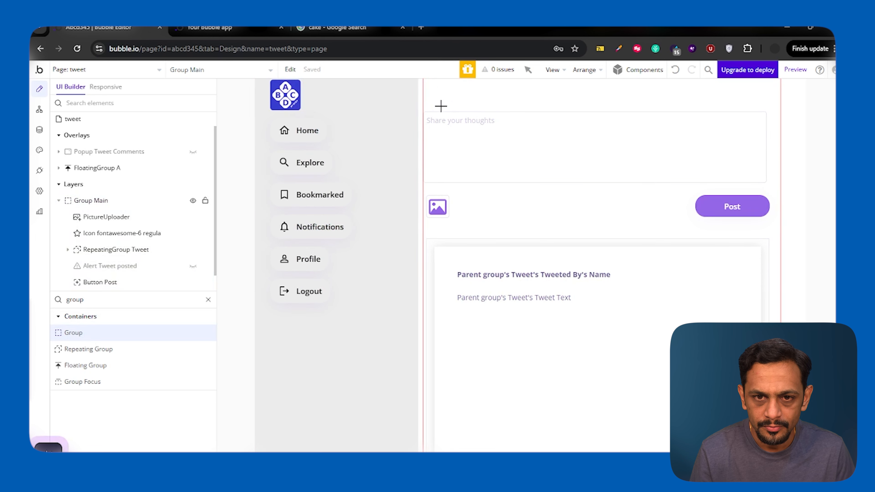
{"action": "left_click_drag", "start_coordinate": [437, 91], "coordinate": [571, 158]}
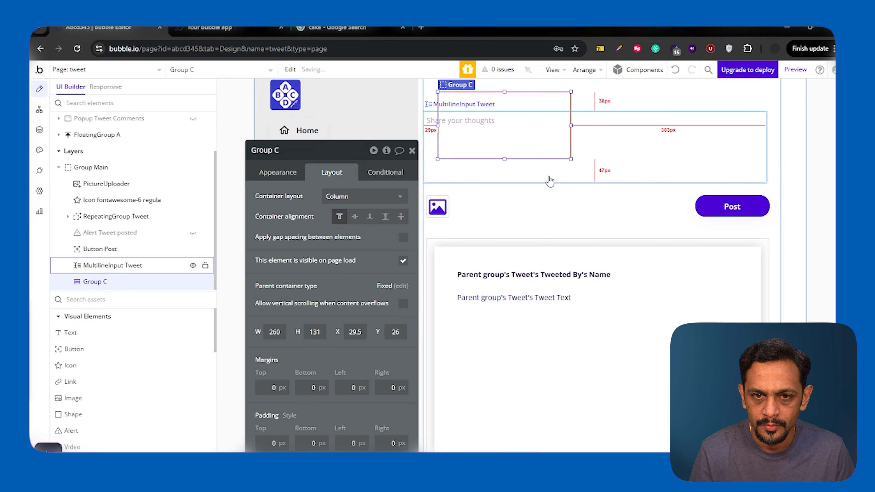
Step: Rename the new group as Group Explore
{"action": "left_click", "coordinate": [300, 150]}
{"action": "key", "text": "BackSpace"}
{"action": "type", "text": "Explorer"}
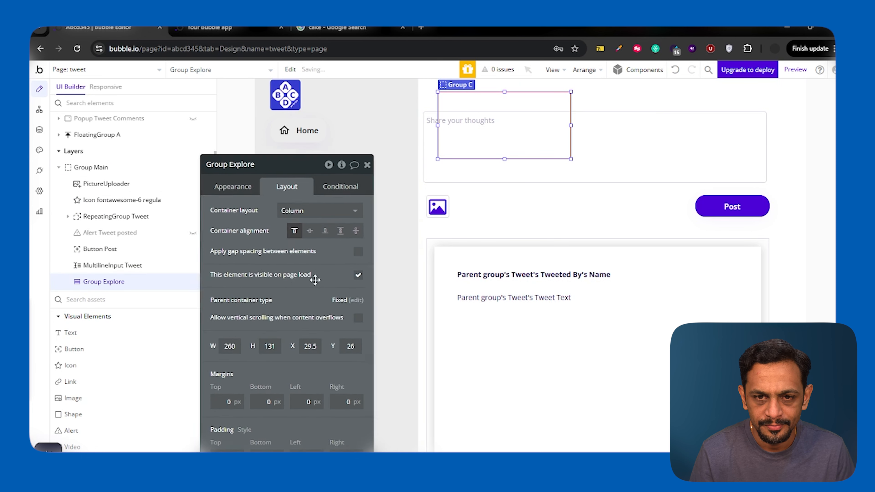
Step: Fit Group Explore across the top of Group Main, about 699 px wide, and make it not visible on page load
{"action": "left_click_drag", "start_coordinate": [476, 117], "coordinate": [559, 144]}
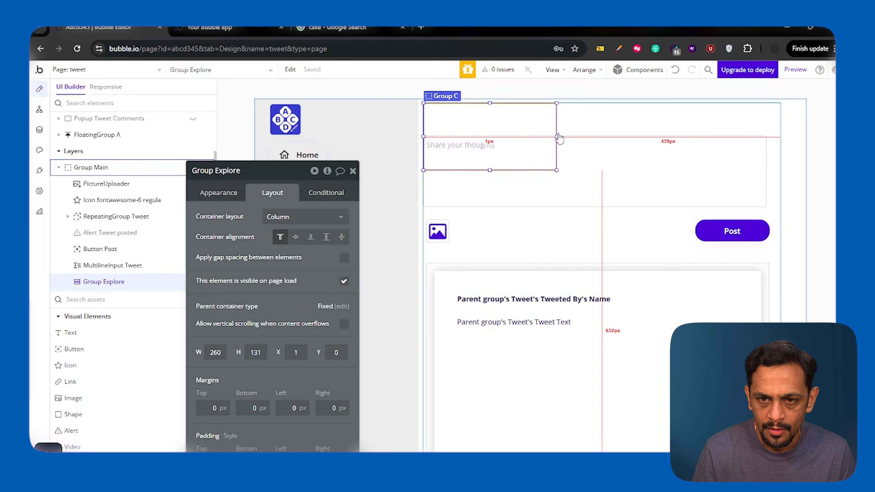
{"action": "left_click", "coordinate": [559, 134]}
{"action": "left_click", "coordinate": [553, 138]}
{"action": "left_click_drag", "start_coordinate": [555, 137], "coordinate": [785, 137]}
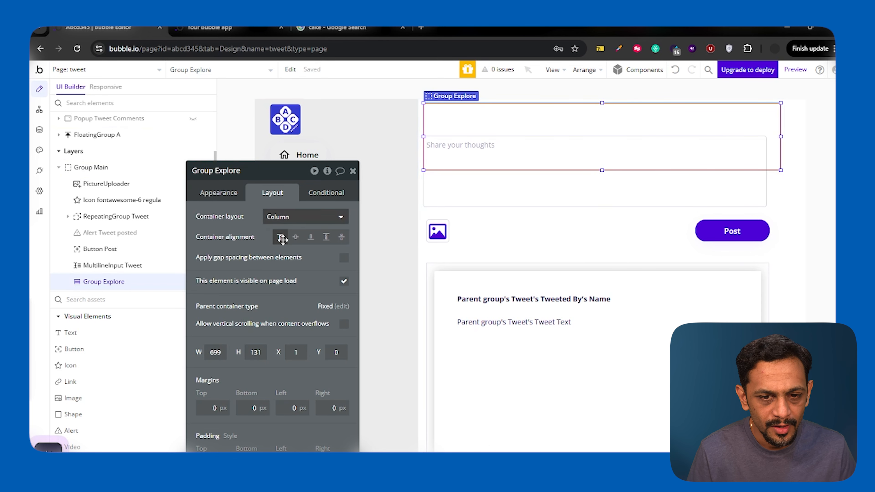
{"action": "left_click", "coordinate": [344, 281]}
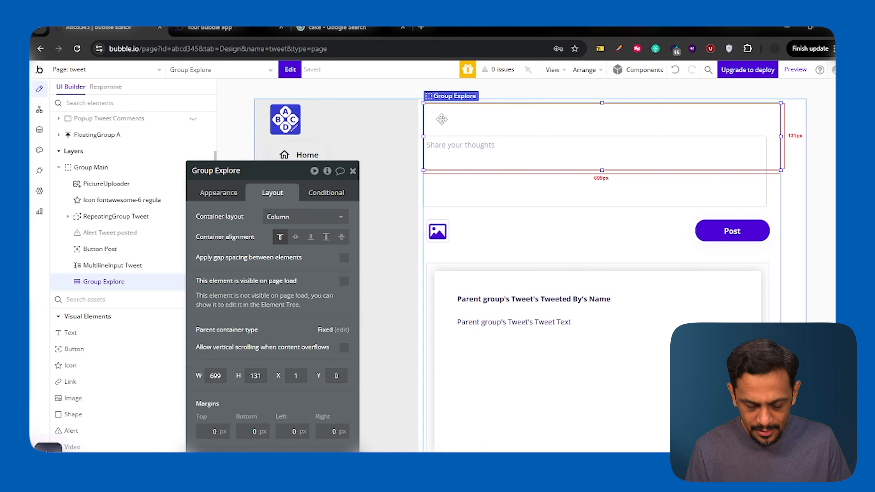
Step: Duplicate Group Explore and rename the copy as Group Notifications
{"action": "key", "text": "ctrl+d"}
{"action": "left_click_drag", "start_coordinate": [446, 114], "coordinate": [444, 115]}
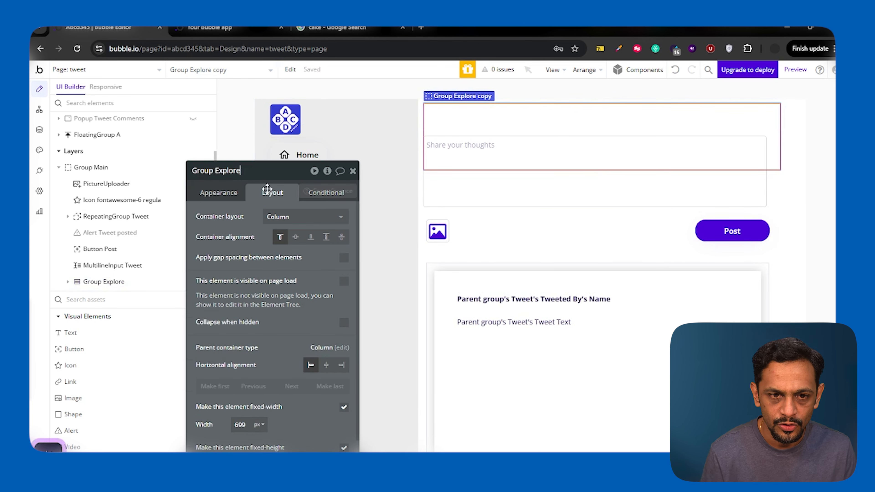
{"action": "key", "text": "BackSpace"}
{"action": "key", "text": "BackSpace"}
{"action": "type", "text": "Notifications"}
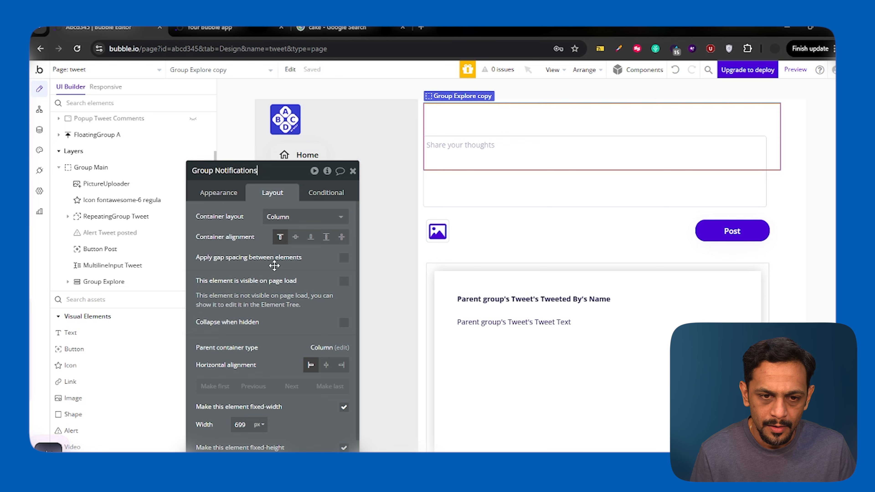
Step: Give Group Notifications a flat color background in pale yellow, #E7DF95
{"action": "left_click", "coordinate": [226, 198]}
{"action": "scroll", "coordinate": [245, 308], "scroll_direction": "down", "scroll_amount": 5}
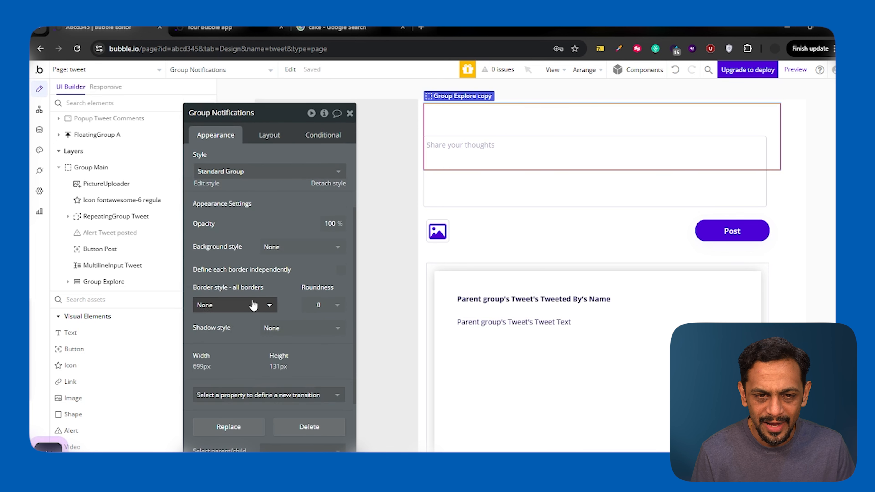
{"action": "left_click", "coordinate": [272, 247]}
{"action": "left_click", "coordinate": [276, 294]}
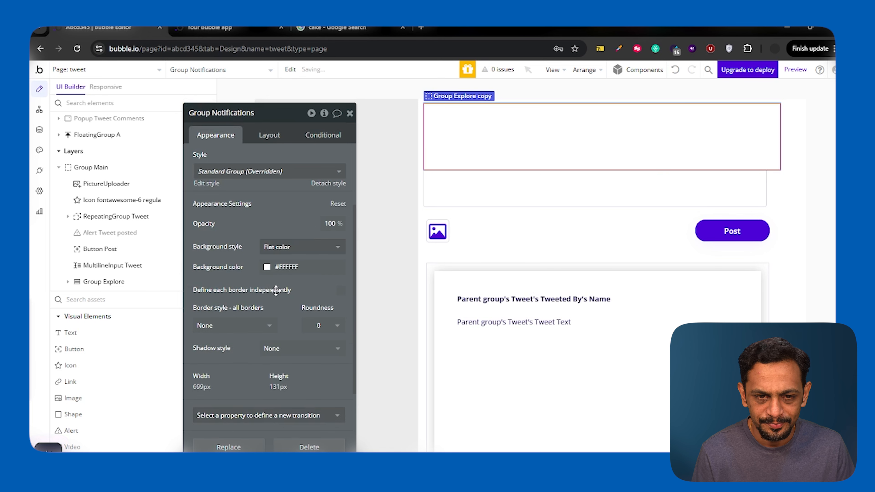
{"action": "left_click", "coordinate": [281, 270]}
{"action": "left_click", "coordinate": [280, 357]}
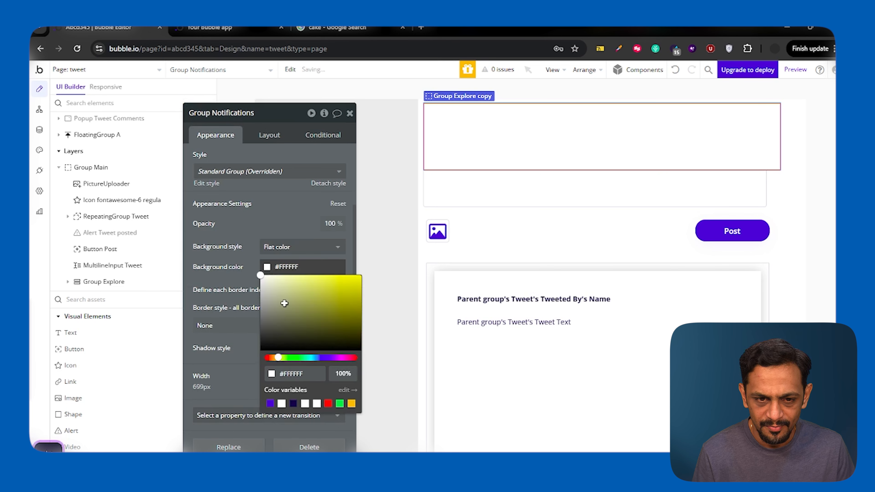
{"action": "left_click", "coordinate": [289, 291]}
{"action": "left_click", "coordinate": [297, 282]}
{"action": "left_click", "coordinate": [272, 223]}
Step: Take Group Notifications out of Group Explore and place it directly inside Group Main, above Group Explore in the elements tree
{"action": "left_click", "coordinate": [107, 282]}
{"action": "left_click", "coordinate": [67, 281]}
{"action": "scroll", "coordinate": [107, 280], "scroll_direction": "down", "scroll_amount": 1}
{"action": "left_click_drag", "start_coordinate": [105, 282], "coordinate": [96, 270]}
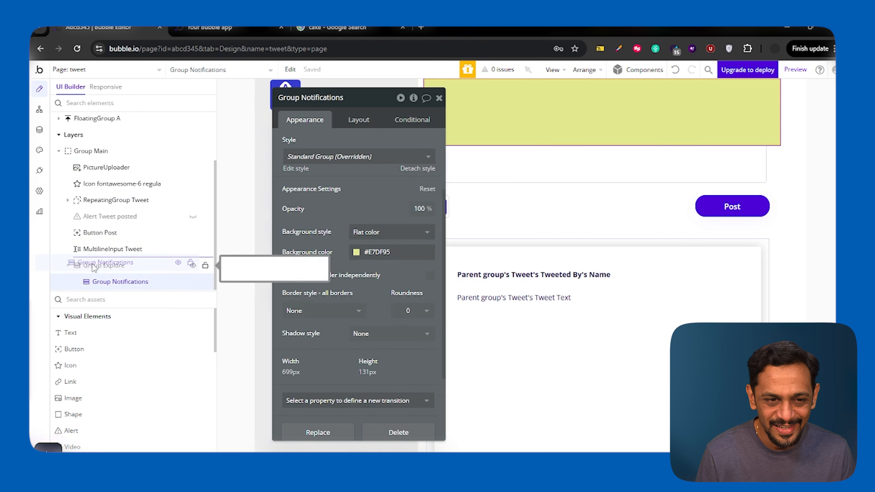
Step: Give Group Explore a flat color background in light green, #B6EEB8, and close its properties
{"action": "left_click", "coordinate": [99, 285]}
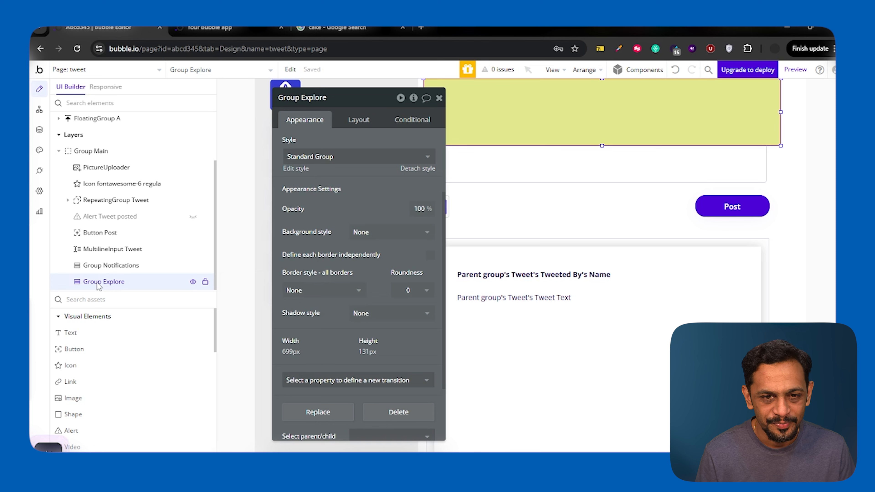
{"action": "left_click", "coordinate": [396, 232]}
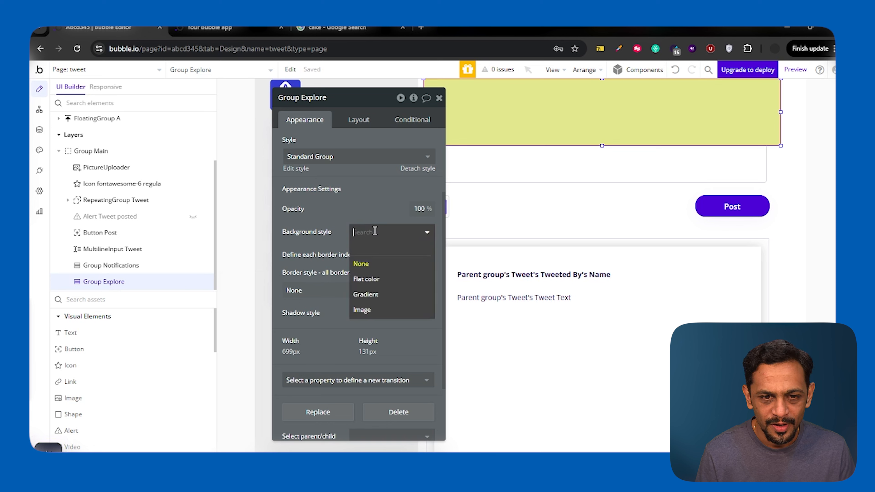
{"action": "left_click", "coordinate": [365, 277]}
{"action": "left_click", "coordinate": [373, 254]}
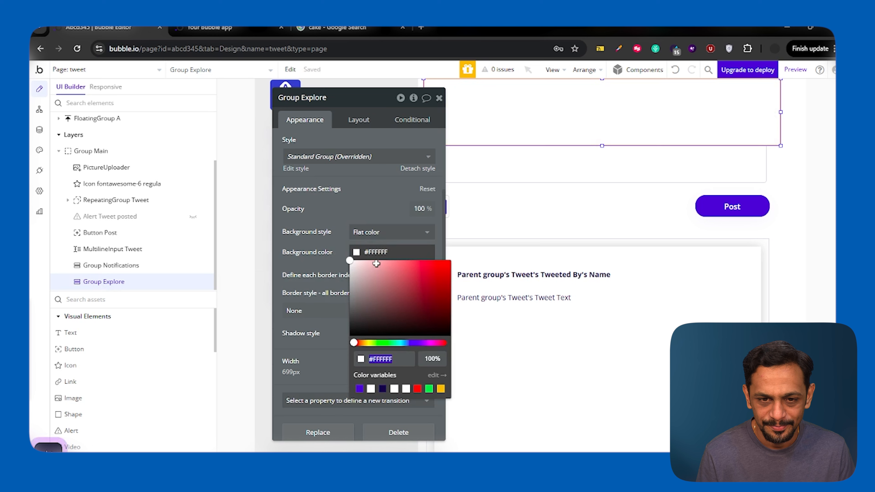
{"action": "left_click", "coordinate": [386, 342]}
{"action": "left_click_drag", "start_coordinate": [391, 270], "coordinate": [373, 265]}
{"action": "left_click", "coordinate": [339, 208]}
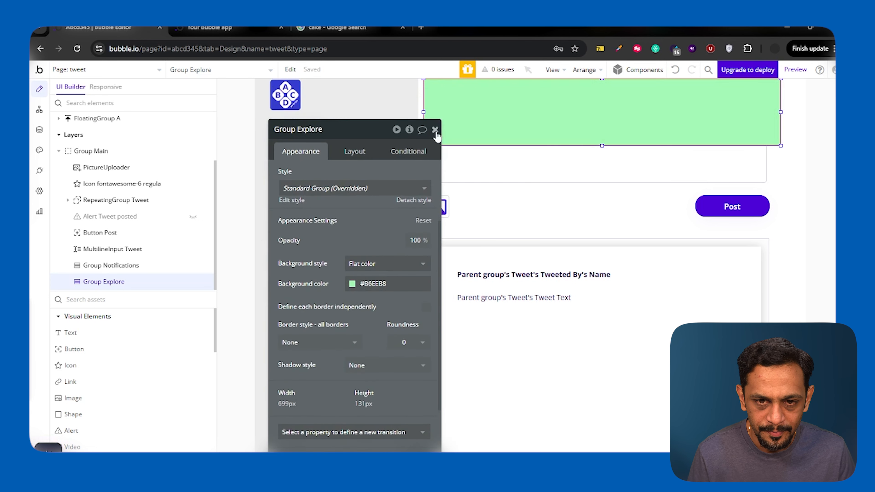
{"action": "left_click", "coordinate": [435, 127]}
Step: Add a condition to Group Notifications that starts with Get data from page URL
{"action": "left_click", "coordinate": [111, 265]}
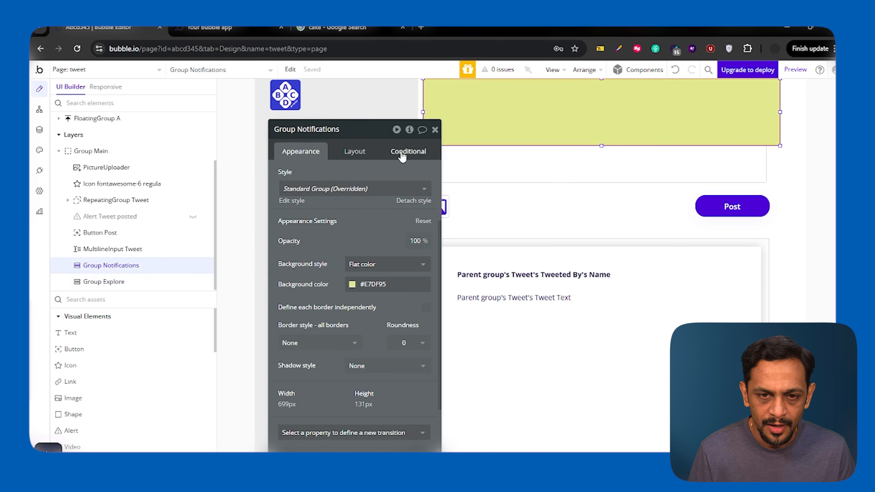
{"action": "left_click", "coordinate": [401, 154]}
{"action": "left_click", "coordinate": [351, 155]}
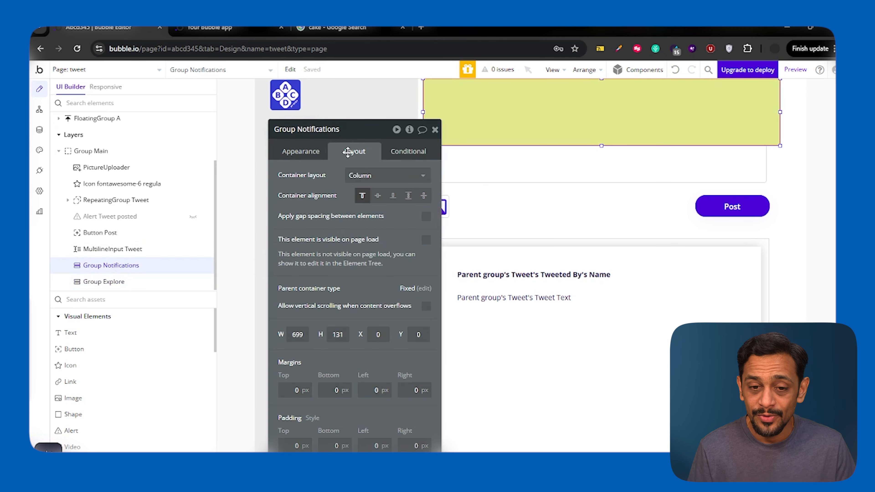
{"action": "left_click", "coordinate": [409, 155]}
{"action": "left_click", "coordinate": [351, 179]}
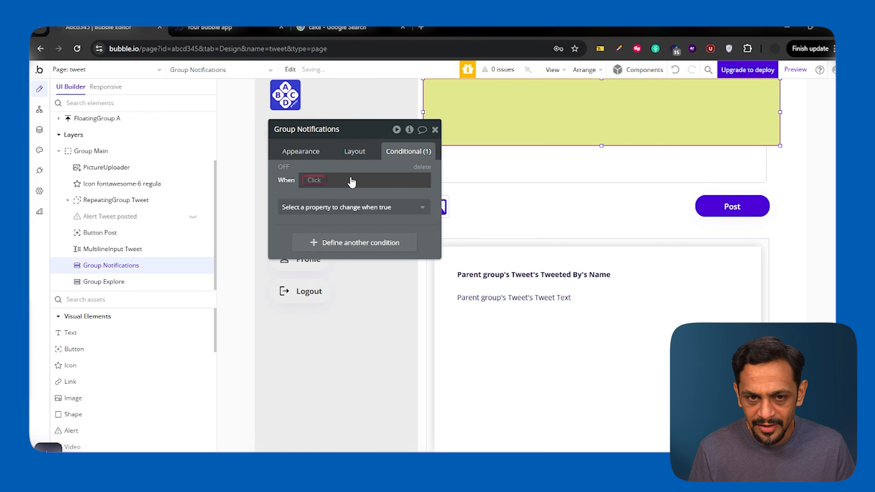
{"action": "left_click", "coordinate": [317, 182]}
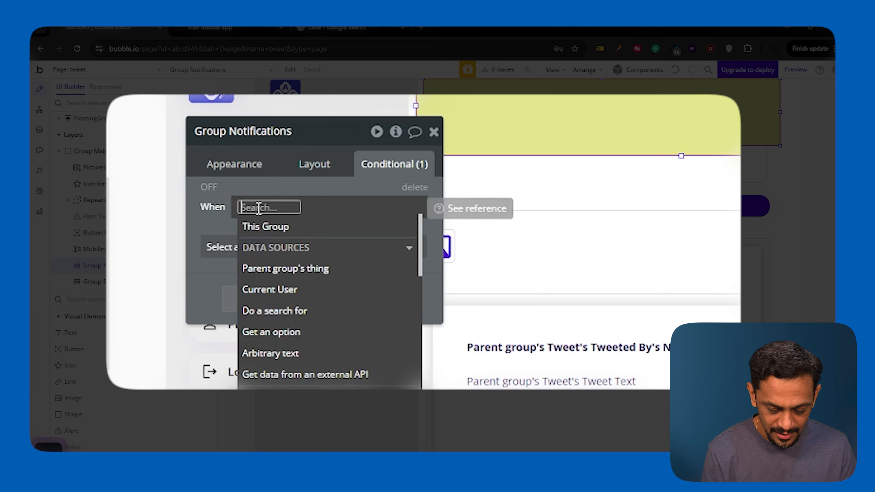
{"action": "type", "text": "get"}
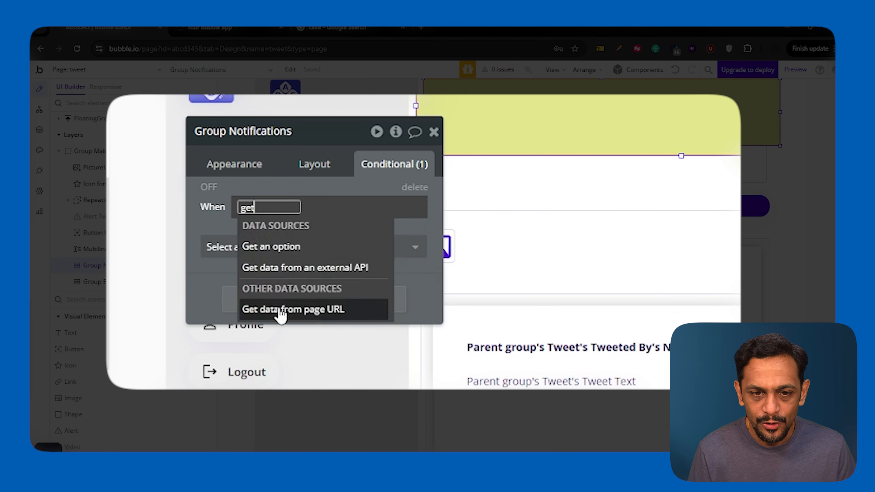
{"action": "left_click", "coordinate": [313, 310]}
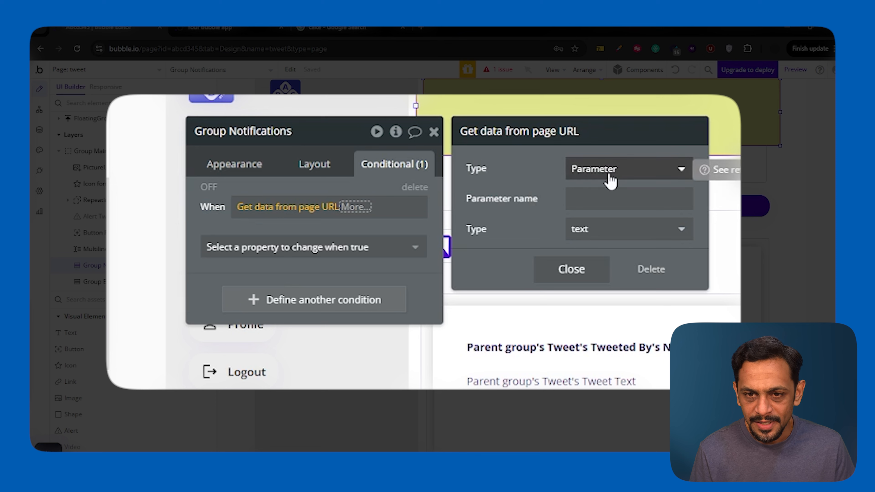
Step: Complete Group Notifications' condition so it checks that the page URL parameter view, of type text, is Notification
{"action": "left_click", "coordinate": [583, 200]}
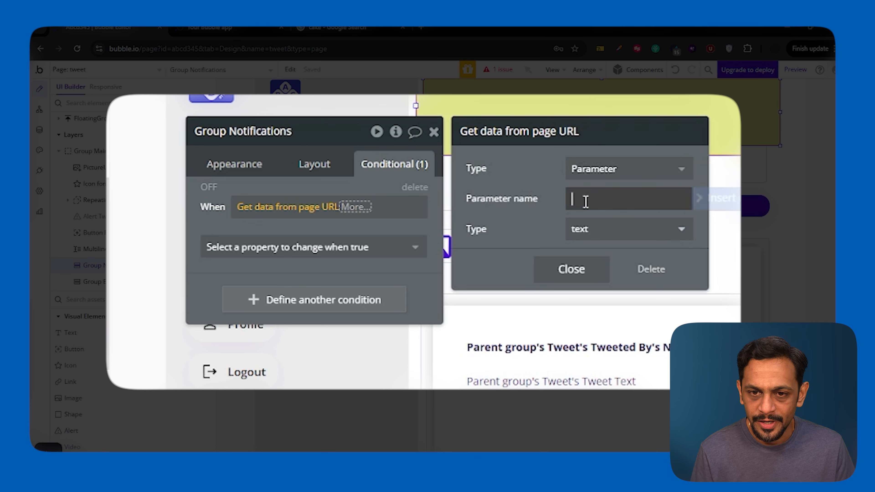
{"action": "type", "text": "view"}
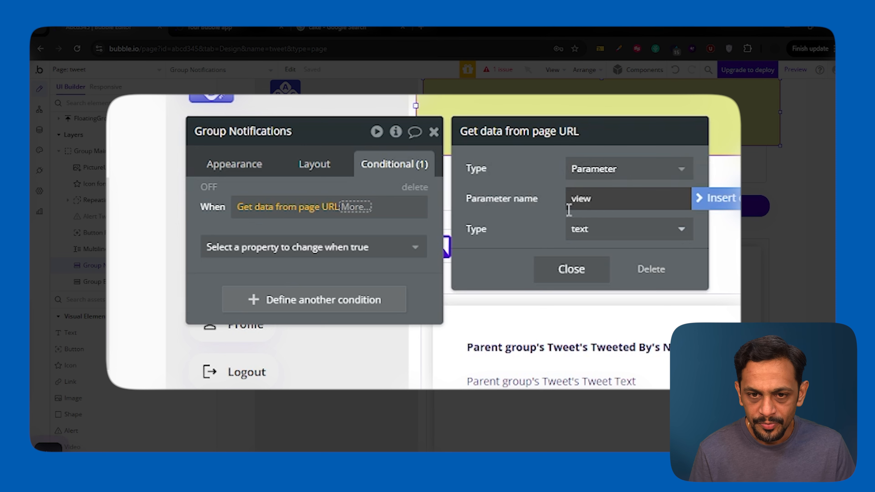
{"action": "left_click", "coordinate": [502, 236]}
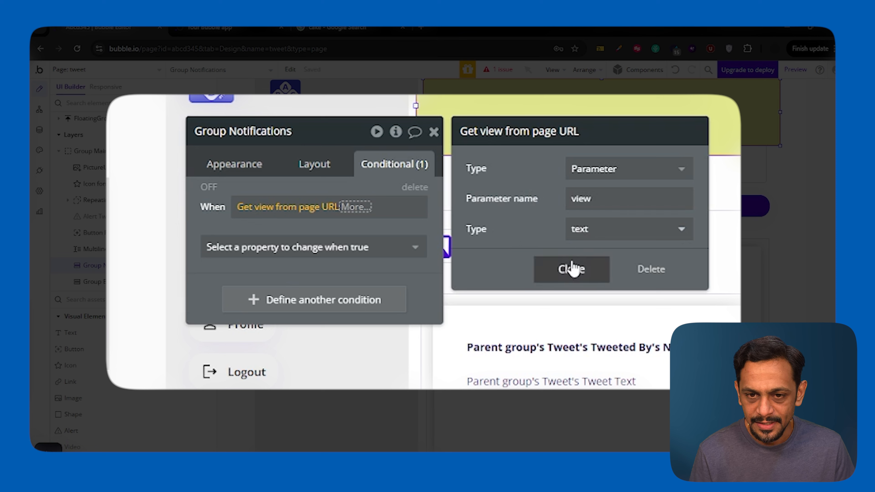
{"action": "left_click", "coordinate": [572, 270]}
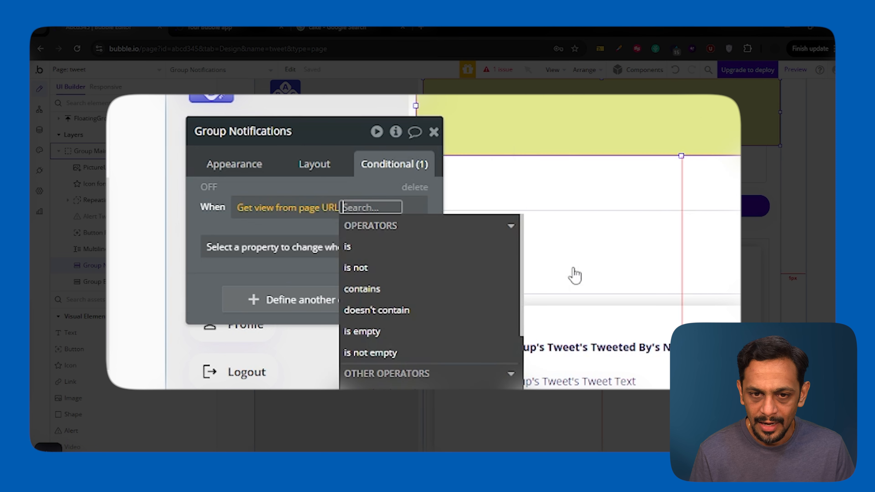
{"action": "left_click", "coordinate": [350, 252]}
{"action": "type", "text": "Notification"}
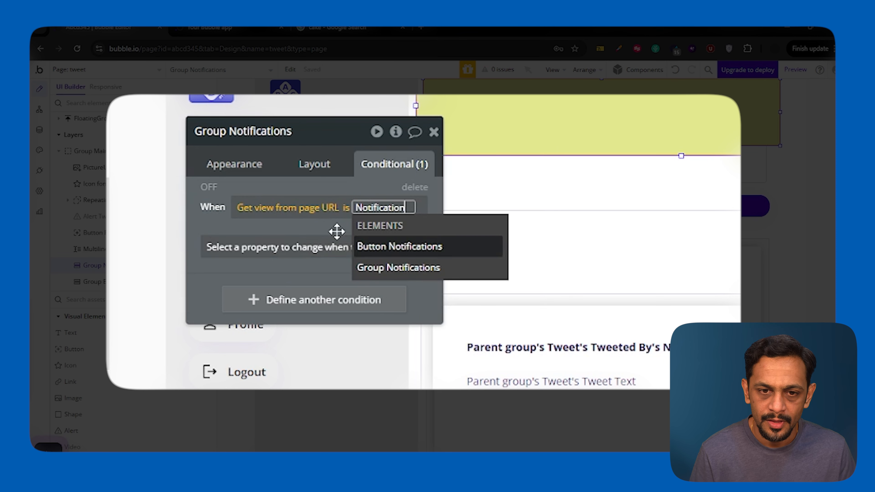
{"action": "key", "text": "Return"}
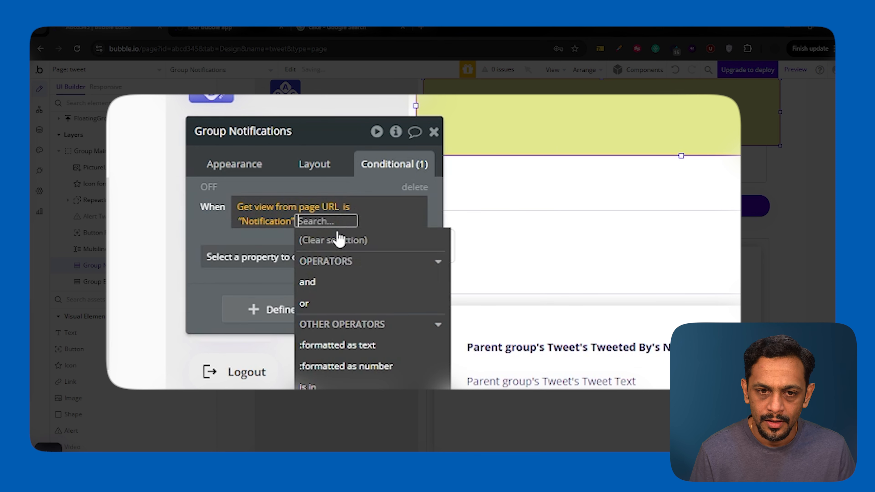
Step: Set Group Notifications to be visible when its URL condition is true
{"action": "left_click", "coordinate": [236, 230]}
{"action": "left_click", "coordinate": [238, 252]}
{"action": "left_click", "coordinate": [244, 292]}
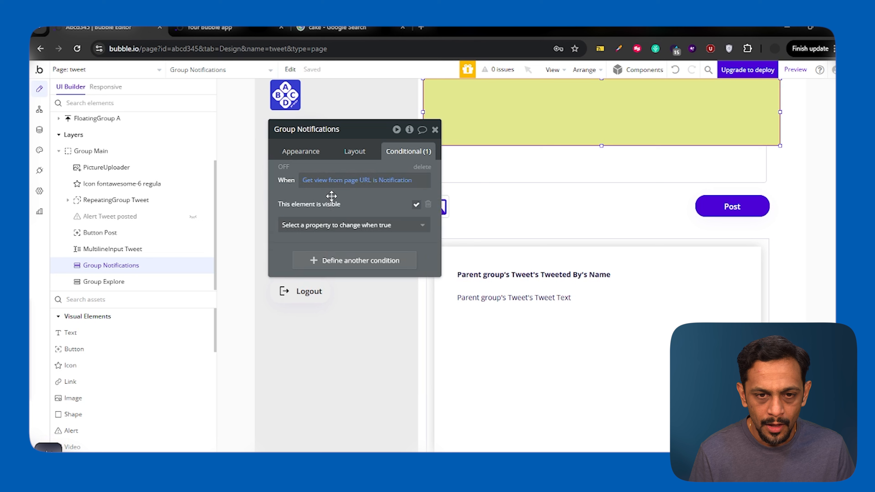
Step: Copy Group Notifications' condition to Group Explore and change its compared value to Explore
{"action": "left_click", "coordinate": [102, 282]}
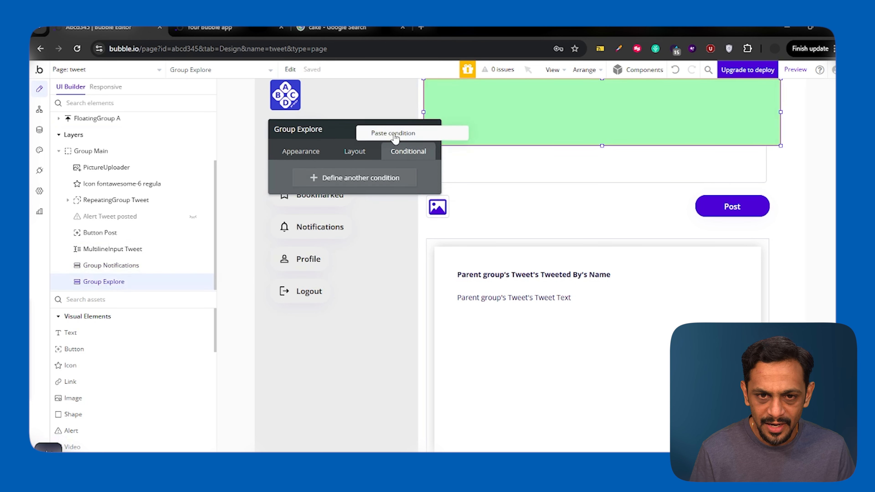
{"action": "left_click", "coordinate": [387, 134]}
{"action": "left_click", "coordinate": [389, 180]}
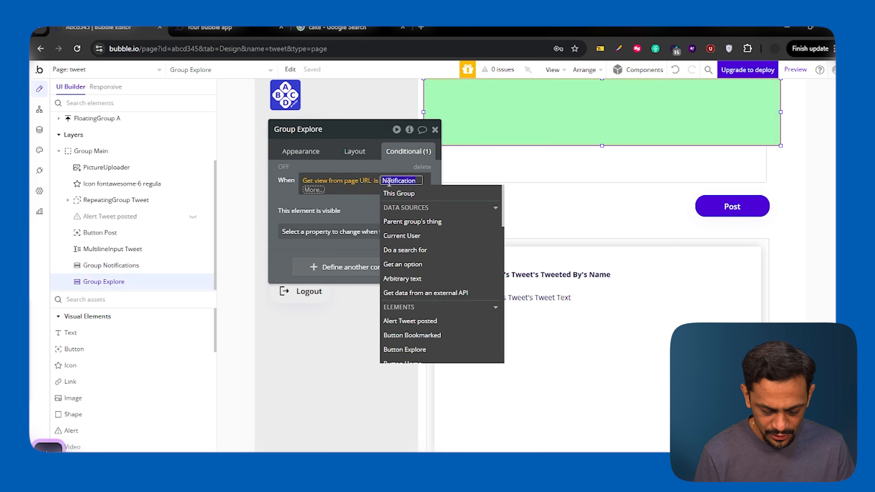
{"action": "type", "text": "Explore"}
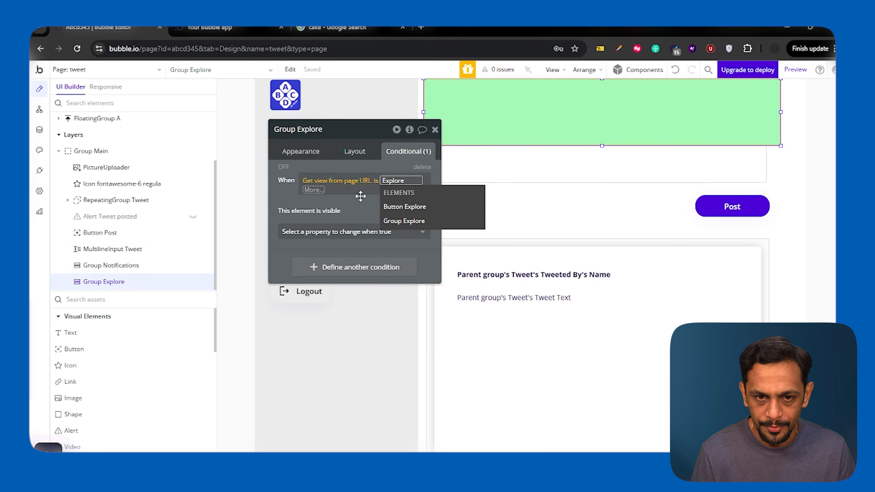
{"action": "key", "text": "Escape"}
Step: Hide Group Notifications and Group Explore in the editor canvas, and close the tweet input's properties
{"action": "double_click", "coordinate": [561, 161]}
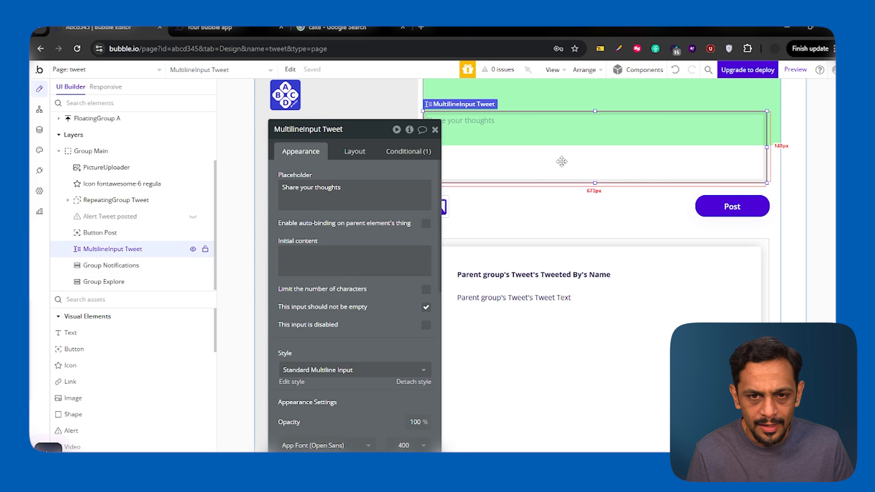
{"action": "left_click", "coordinate": [193, 265]}
{"action": "left_click", "coordinate": [193, 282]}
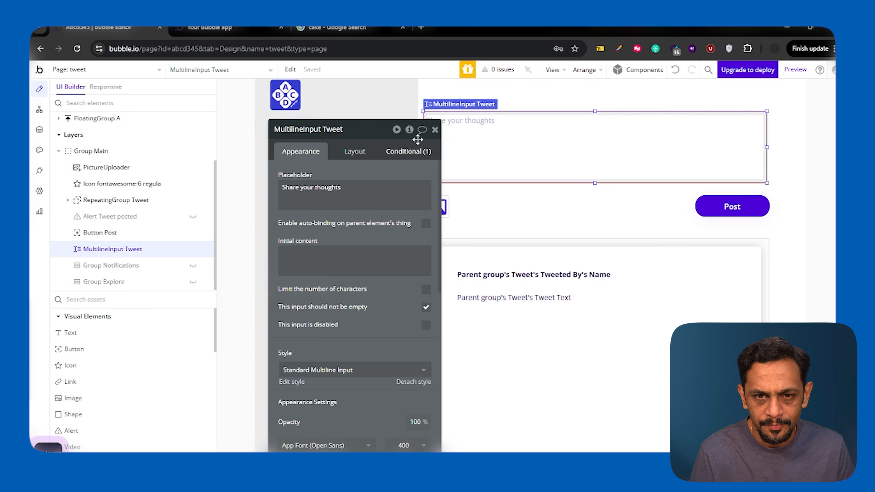
{"action": "left_click", "coordinate": [434, 129]}
{"action": "scroll", "coordinate": [549, 174], "scroll_direction": "up", "scroll_amount": 1}
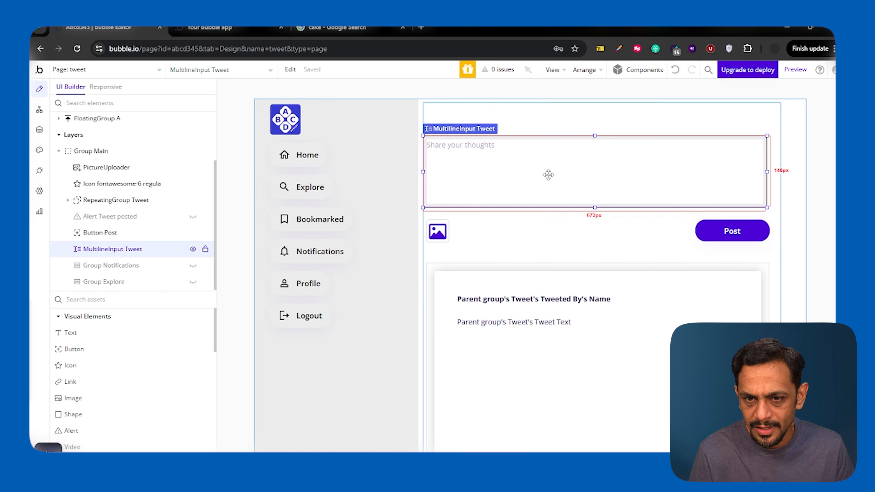
Step: Group the tweet multiline input, the image icon, the picture uploader and the Post button in a Fixed container
{"action": "double_click", "coordinate": [434, 179]}
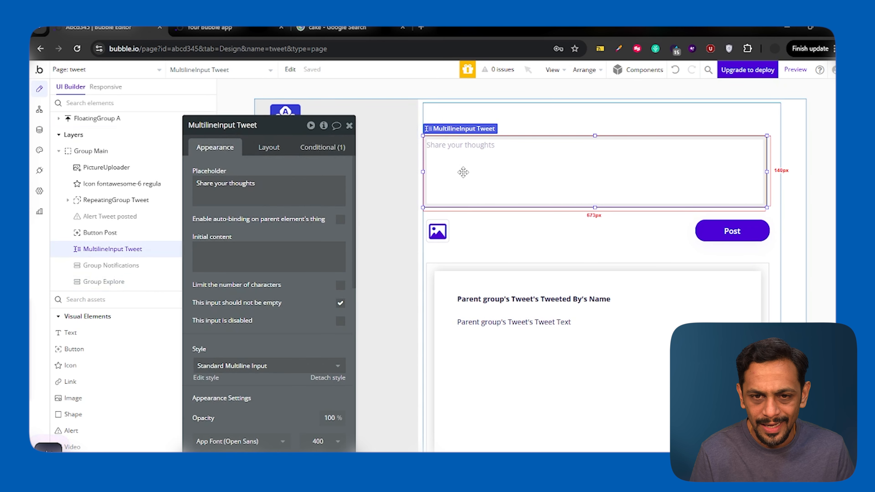
{"action": "left_click", "coordinate": [439, 227], "text": "shift"}
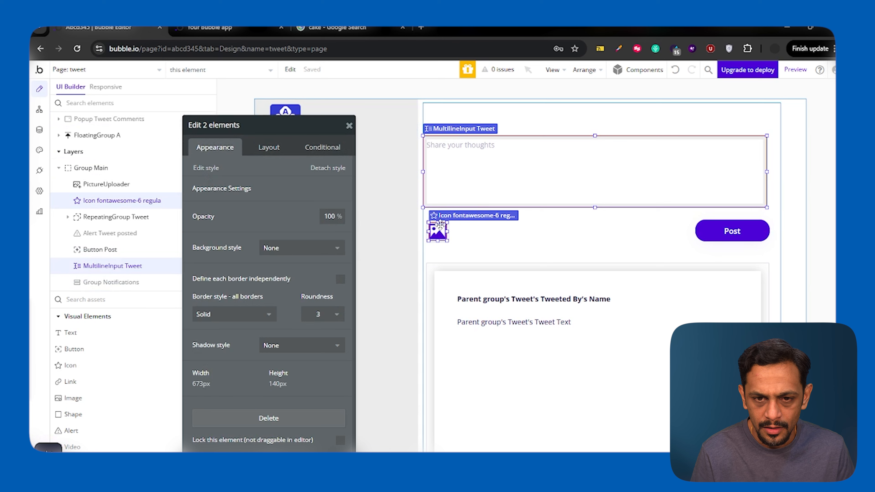
{"action": "left_click", "coordinate": [435, 228], "text": "shift"}
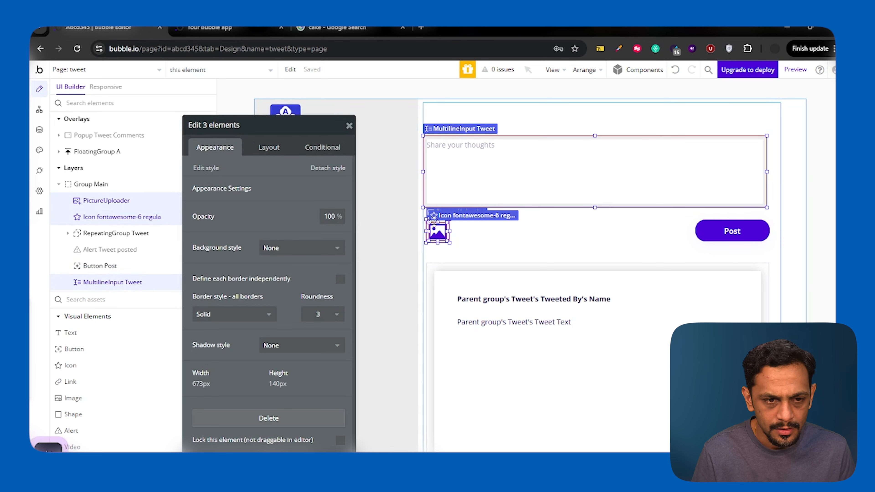
{"action": "left_click", "coordinate": [706, 231], "text": "shift"}
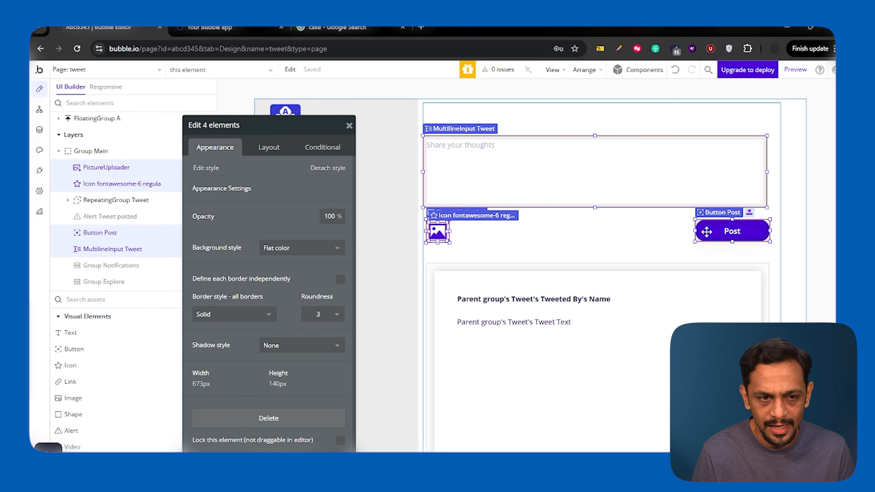
{"action": "right_click", "coordinate": [705, 231]}
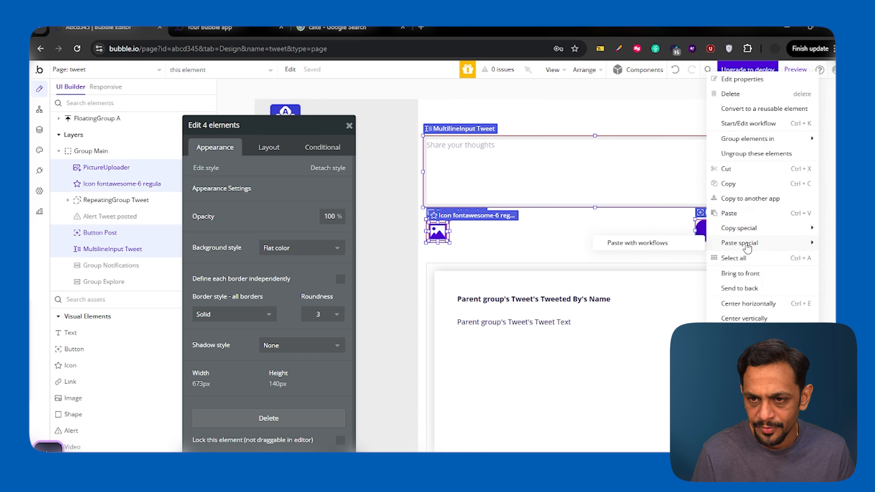
{"action": "mouse_move", "coordinate": [752, 145]}
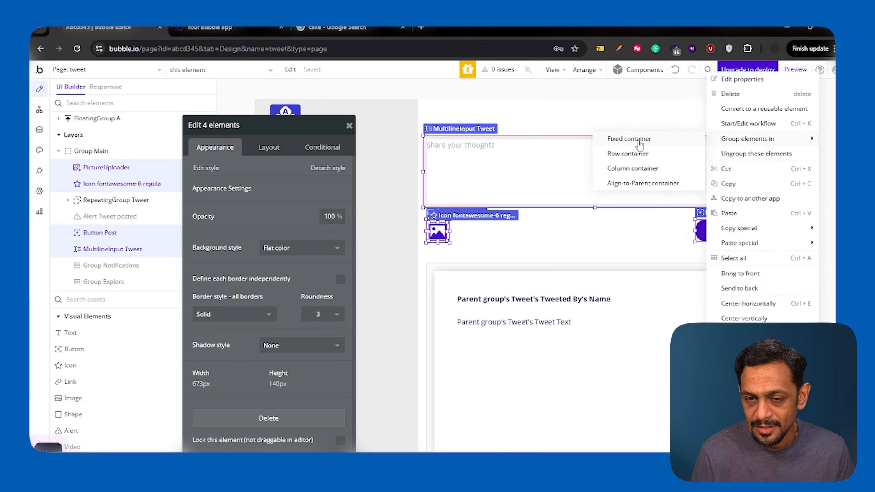
{"action": "left_click", "coordinate": [638, 139]}
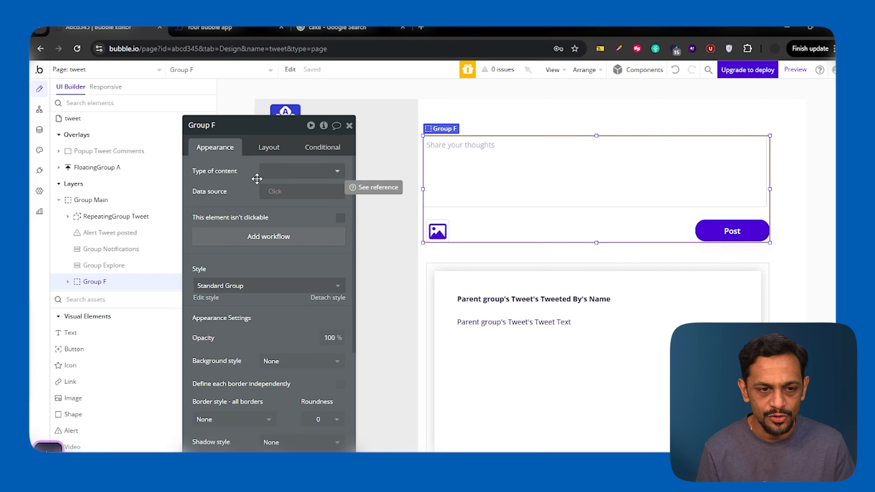
Step: Paste the copied Notification visibility condition onto Group F
{"action": "left_click", "coordinate": [268, 146]}
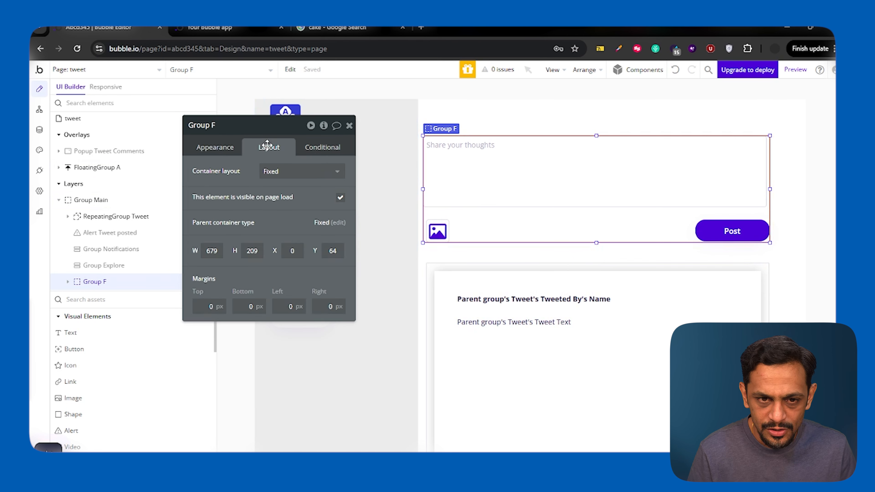
{"action": "left_click", "coordinate": [313, 149]}
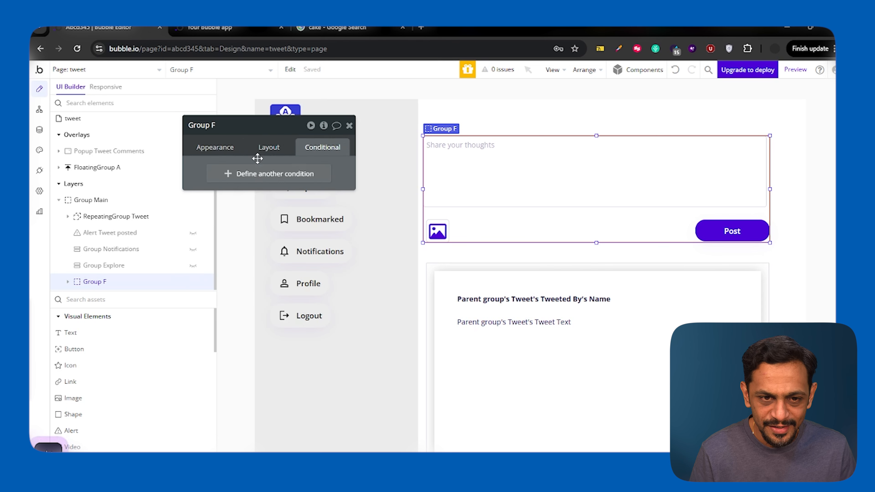
{"action": "left_click_drag", "start_coordinate": [255, 153], "coordinate": [320, 153]}
{"action": "right_click", "coordinate": [367, 139]}
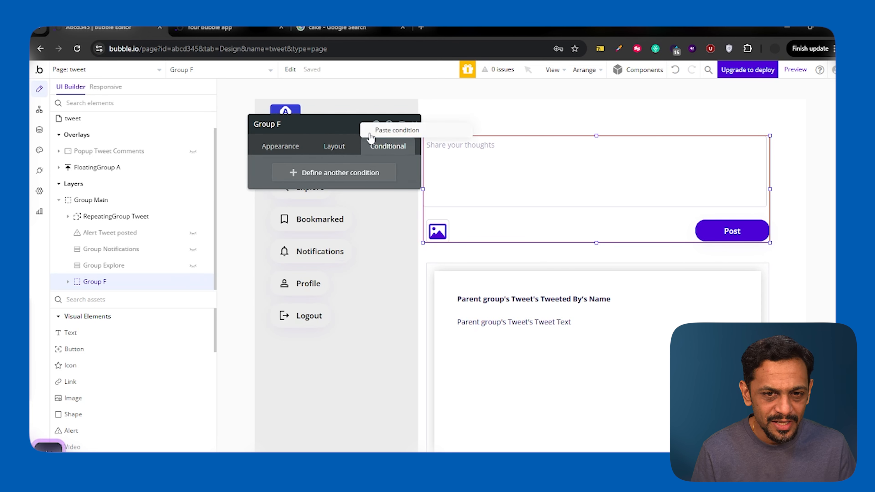
{"action": "left_click", "coordinate": [375, 132]}
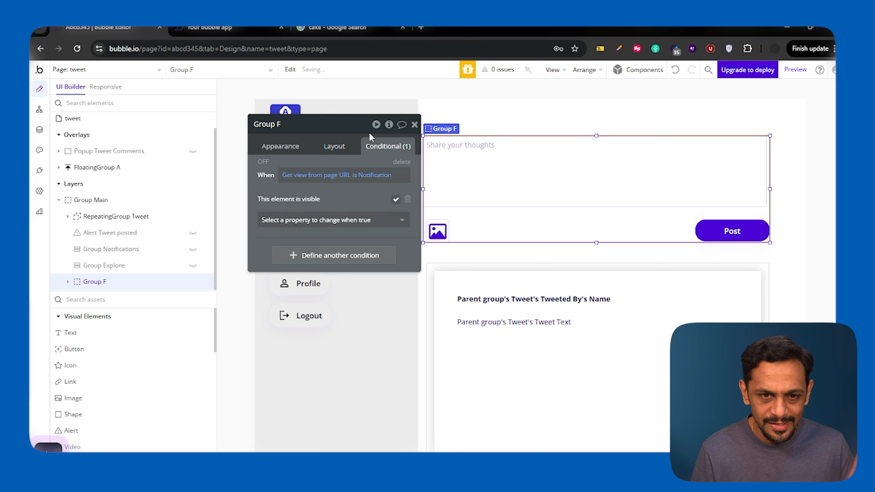
Step: Change Group F's condition to Get view from page URL is not empty and turn off its visibility when true
{"action": "left_click", "coordinate": [357, 177]}
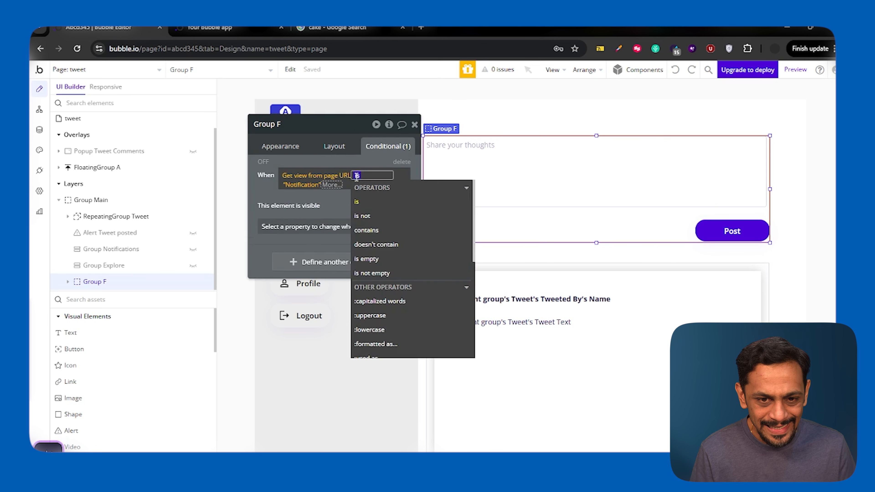
{"action": "left_click", "coordinate": [371, 273]}
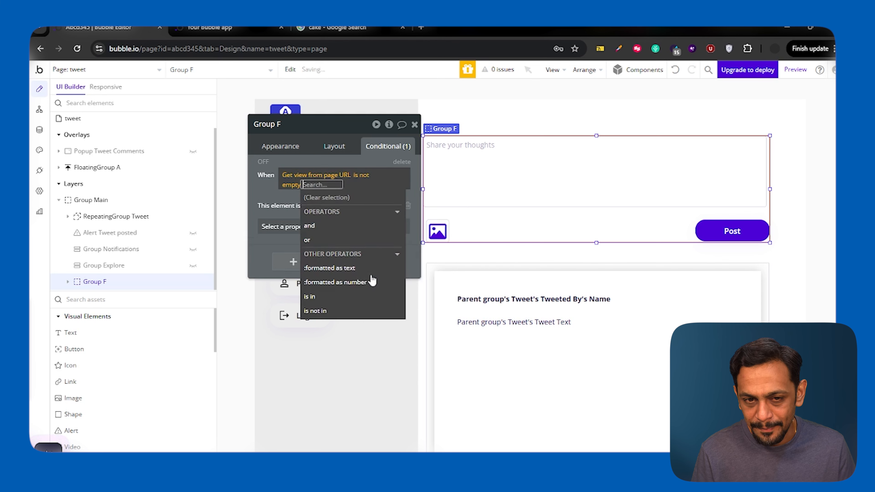
{"action": "left_click", "coordinate": [267, 185]}
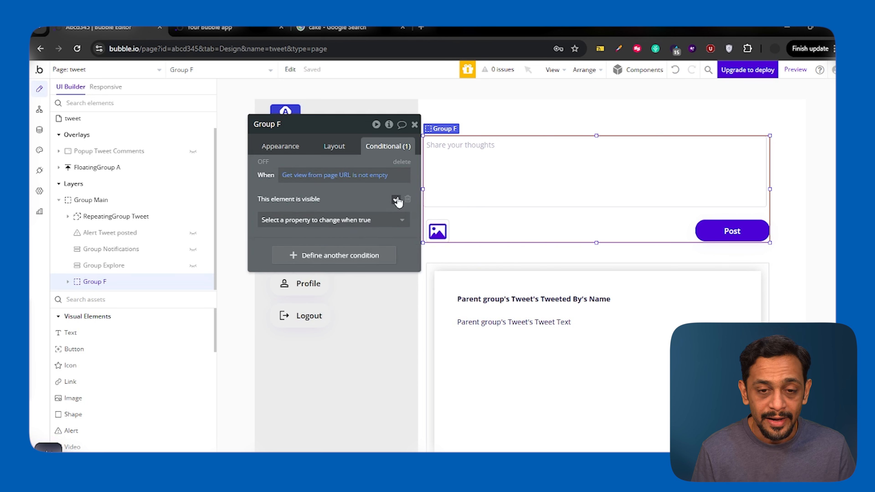
{"action": "left_click", "coordinate": [414, 124]}
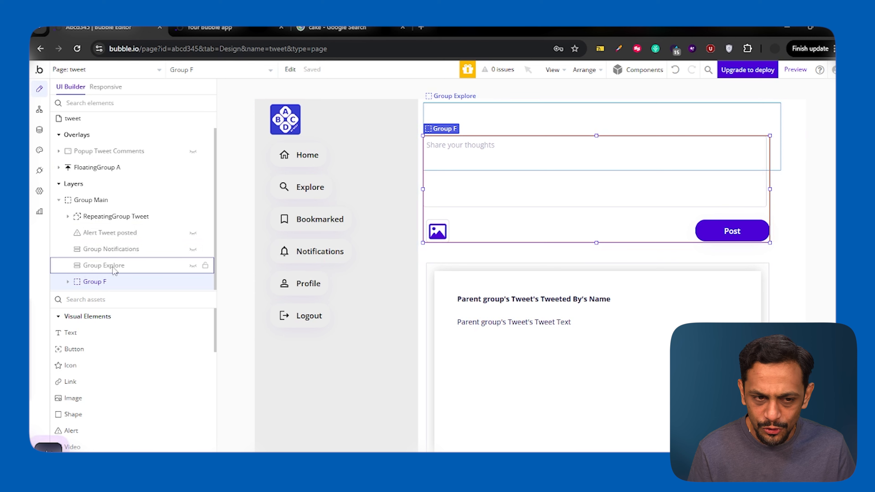
Step: Review the visibility conditions of Group Notifications, Group Explore and Group F
{"action": "double_click", "coordinate": [91, 249]}
{"action": "left_click", "coordinate": [92, 265]}
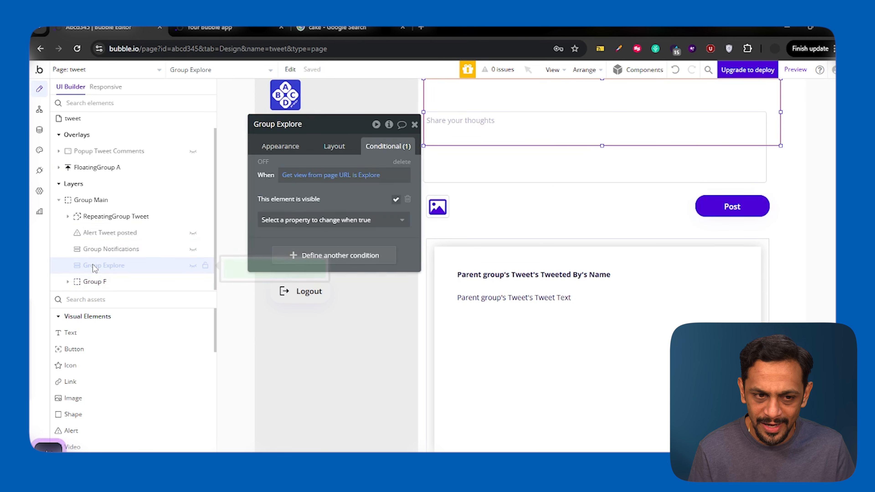
{"action": "left_click", "coordinate": [93, 282]}
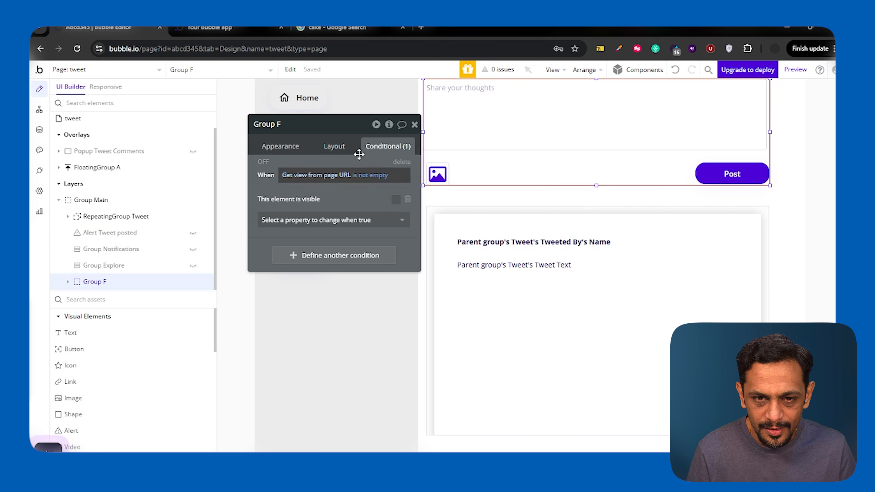
{"action": "left_click", "coordinate": [414, 125]}
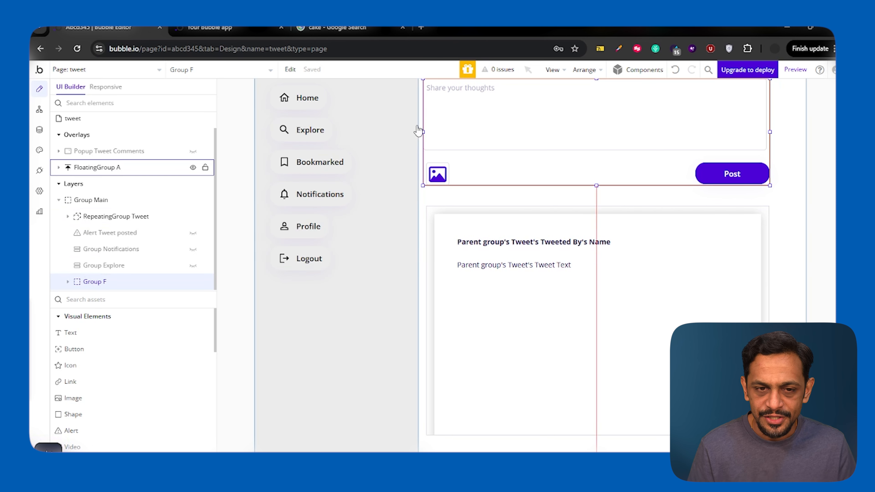
{"action": "scroll", "coordinate": [361, 161], "scroll_direction": "up", "scroll_amount": 2}
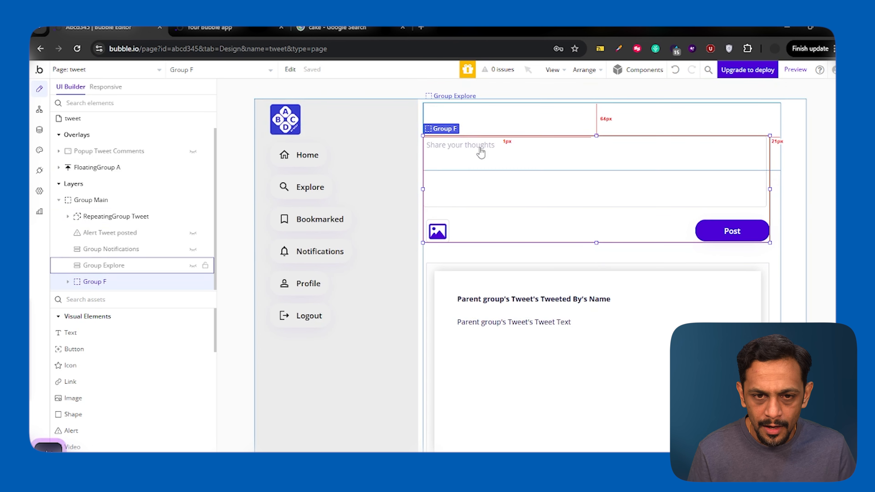
Step: Create a workflow that runs when the Explore button in the sidebar is clicked
{"action": "double_click", "coordinate": [296, 186]}
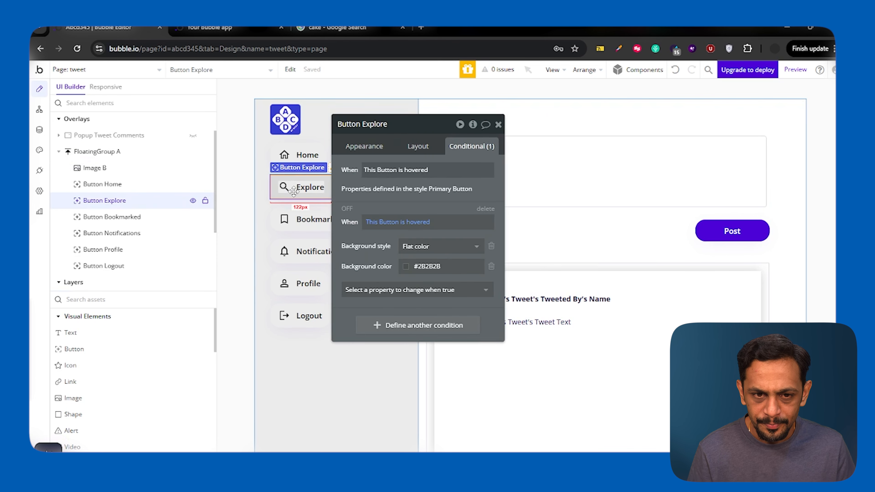
{"action": "left_click", "coordinate": [364, 146]}
{"action": "left_click_drag", "start_coordinate": [385, 201], "coordinate": [517, 181]}
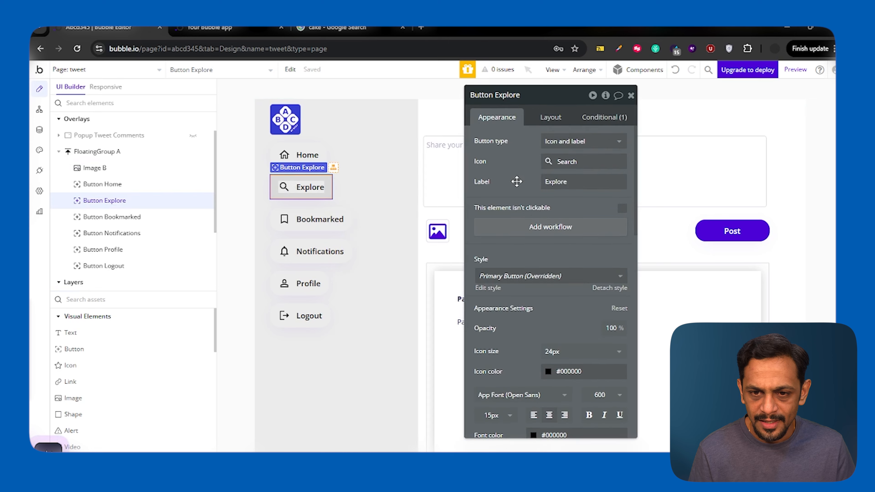
{"action": "left_click", "coordinate": [551, 227]}
{"action": "left_click_drag", "start_coordinate": [489, 145], "coordinate": [205, 220]}
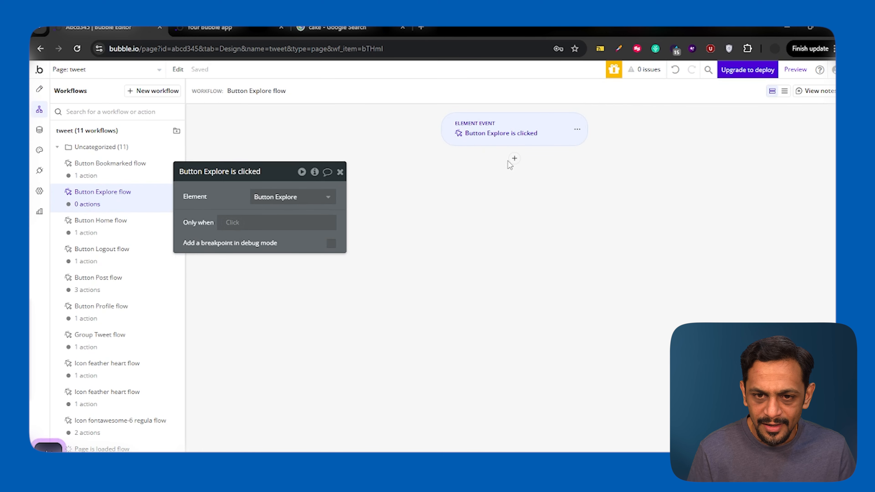
Step: Add a Go to page action to the Explore button workflow with tweet as the destination
{"action": "left_click", "coordinate": [514, 159]}
{"action": "mouse_move", "coordinate": [544, 203]}
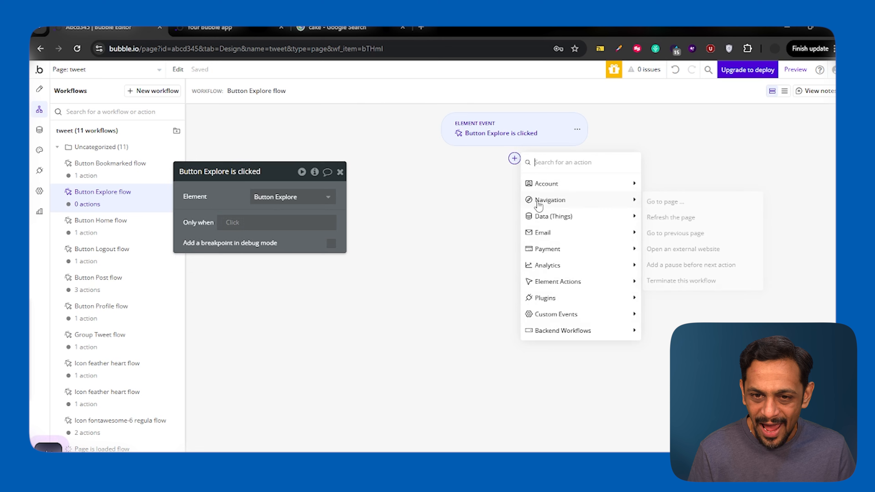
{"action": "left_click", "coordinate": [663, 202]}
{"action": "left_click", "coordinate": [288, 197]}
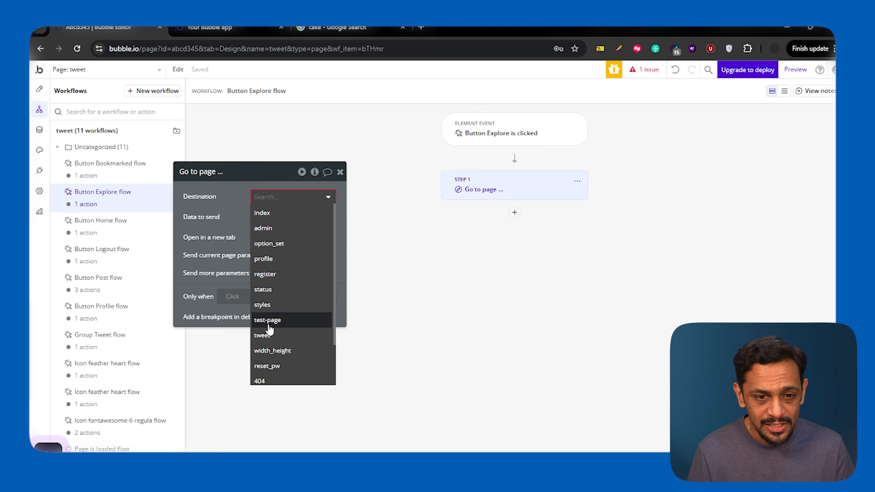
{"action": "left_click", "coordinate": [268, 335]}
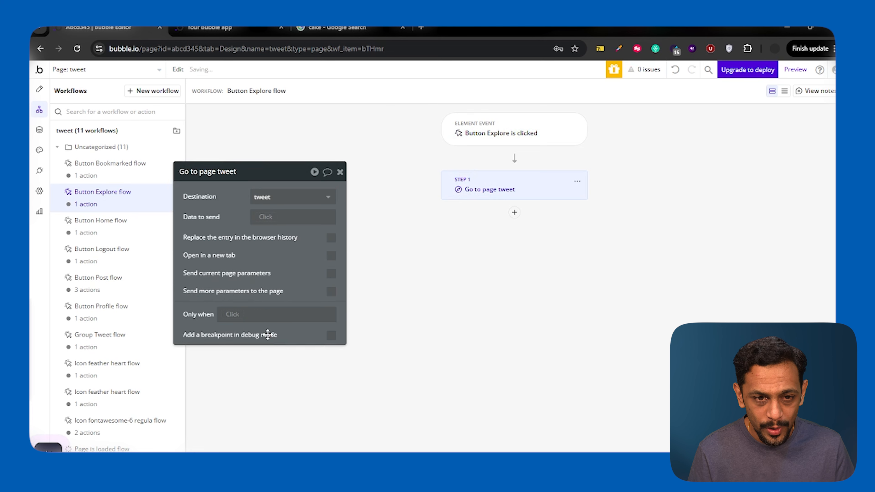
Step: Send an extra page parameter with key view and value Explore in the Go to page tweet action
{"action": "left_click", "coordinate": [332, 292]}
{"action": "left_click", "coordinate": [250, 317]}
{"action": "left_click", "coordinate": [224, 312]}
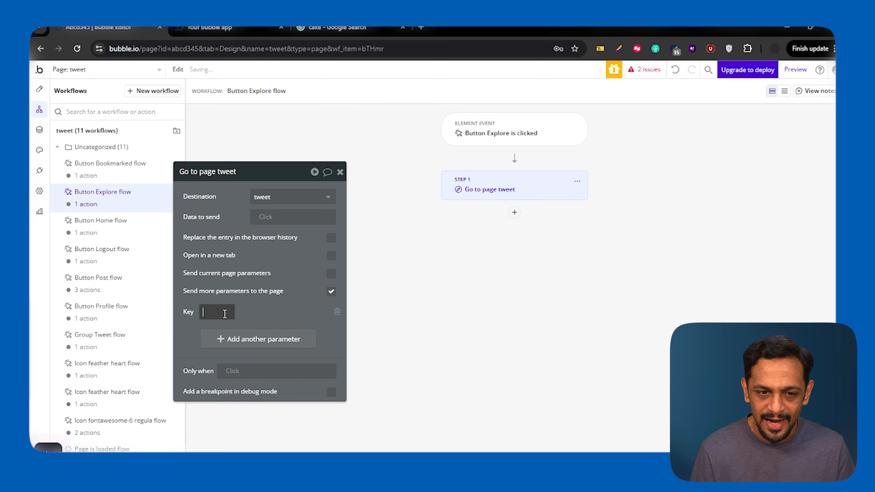
{"action": "type", "text": "view"}
{"action": "left_click", "coordinate": [254, 312]}
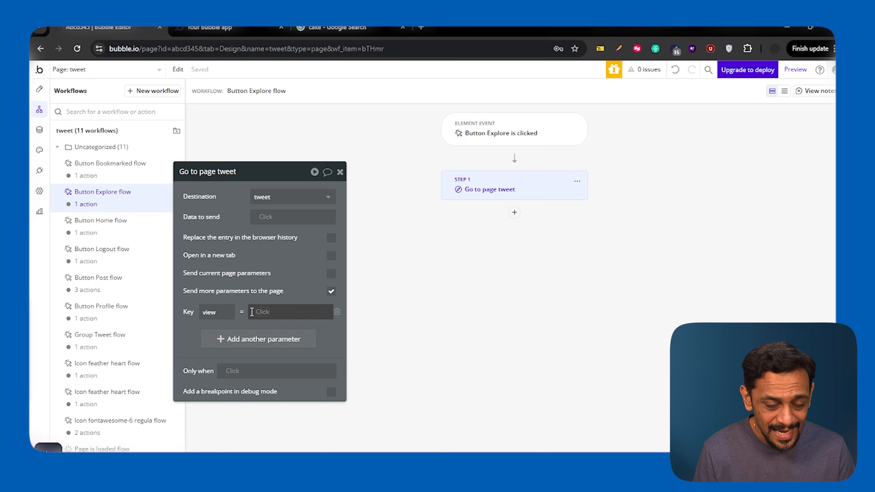
{"action": "left_click", "coordinate": [251, 312]}
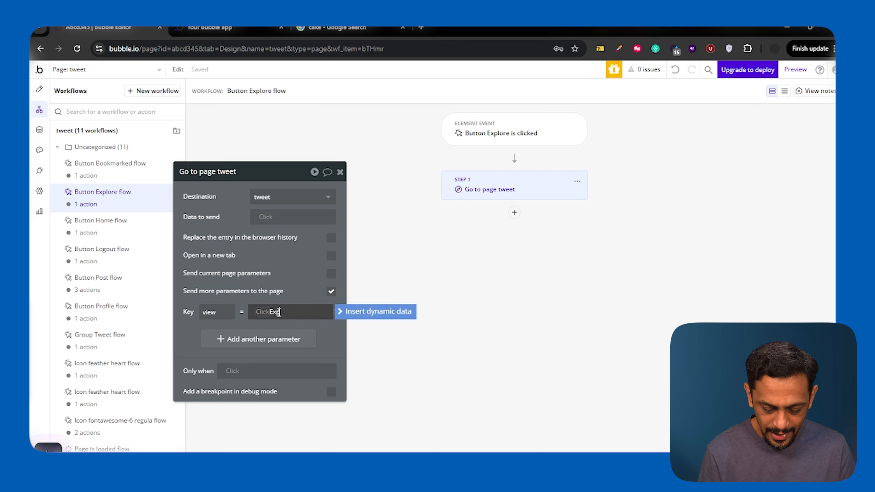
{"action": "left_click", "coordinate": [267, 298]}
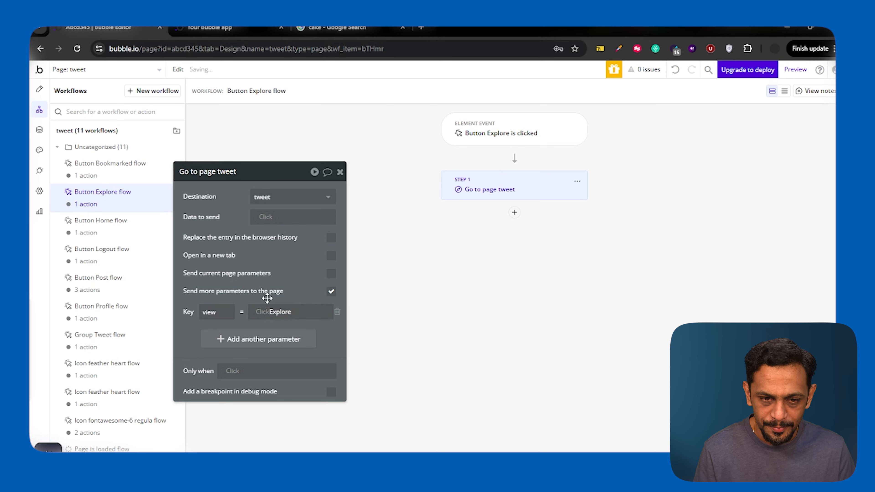
{"action": "left_click", "coordinate": [340, 171]}
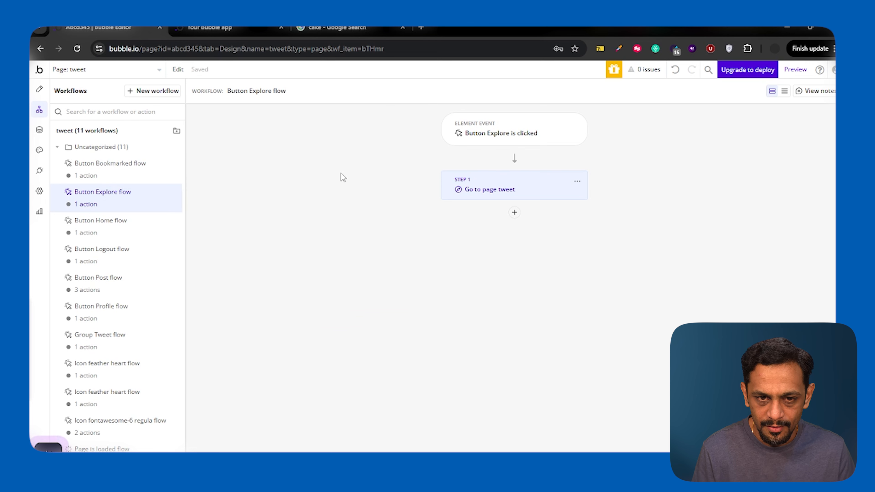
Step: Copy the Go to page tweet action and paste it into a new click workflow for the Notifications button
{"action": "right_click", "coordinate": [499, 186]}
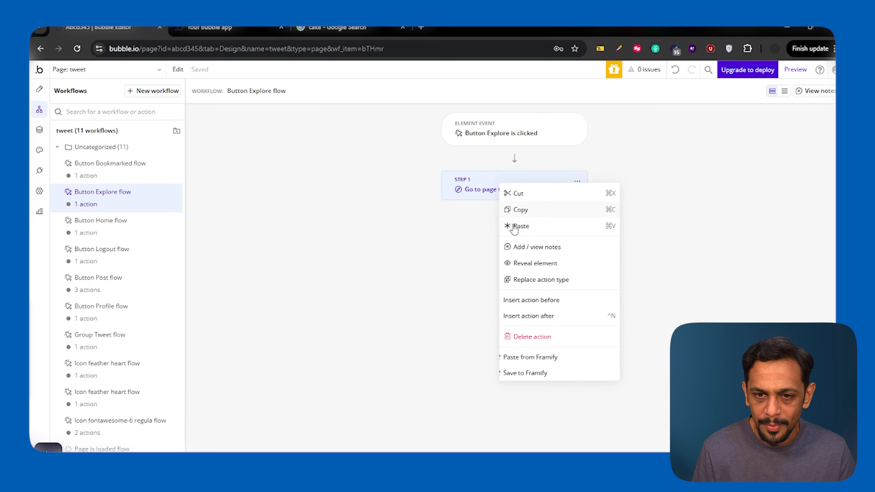
{"action": "left_click", "coordinate": [521, 211]}
{"action": "left_click", "coordinate": [39, 89]}
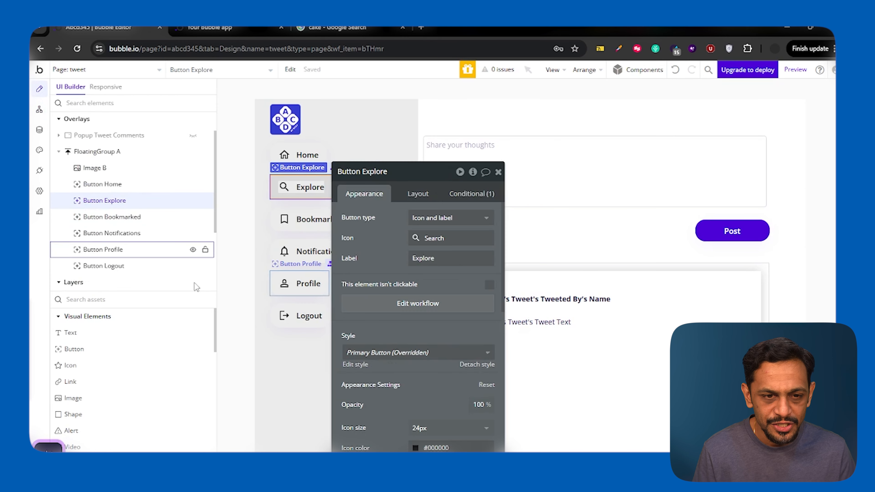
{"action": "left_click", "coordinate": [296, 251]}
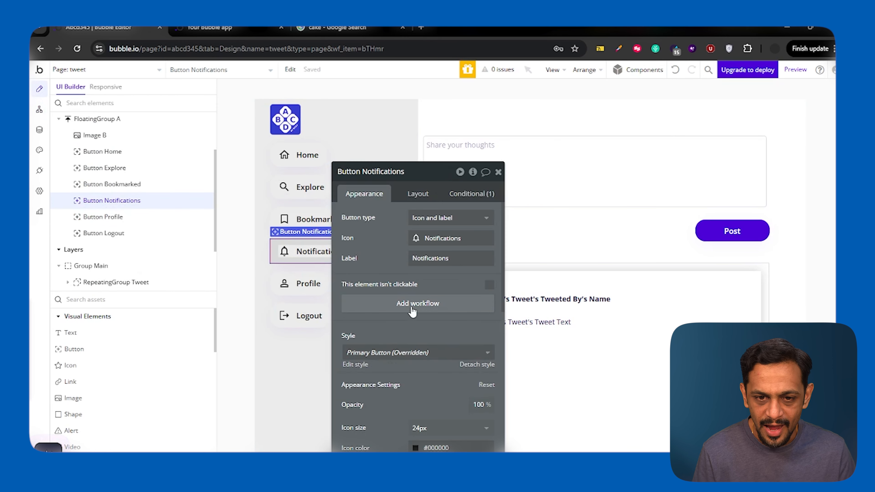
{"action": "left_click", "coordinate": [414, 309]}
{"action": "right_click", "coordinate": [515, 161]}
{"action": "left_click", "coordinate": [531, 172]}
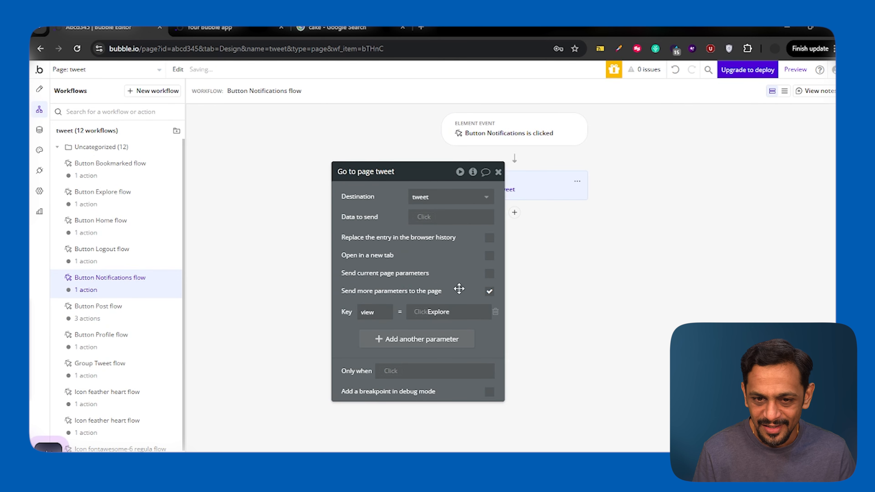
Step: Set the view parameter to Notification in the Notifications button's Go to page action
{"action": "double_click", "coordinate": [438, 312]}
{"action": "type", "text": "Notification"}
{"action": "left_click", "coordinate": [379, 262]}
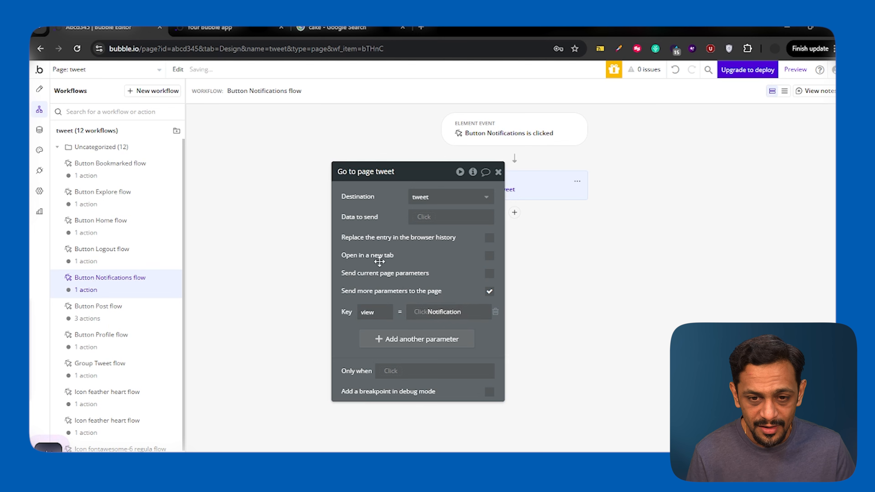
Step: Check the URL view condition that controls the visibility of Group Notifications
{"action": "left_click", "coordinate": [44, 90]}
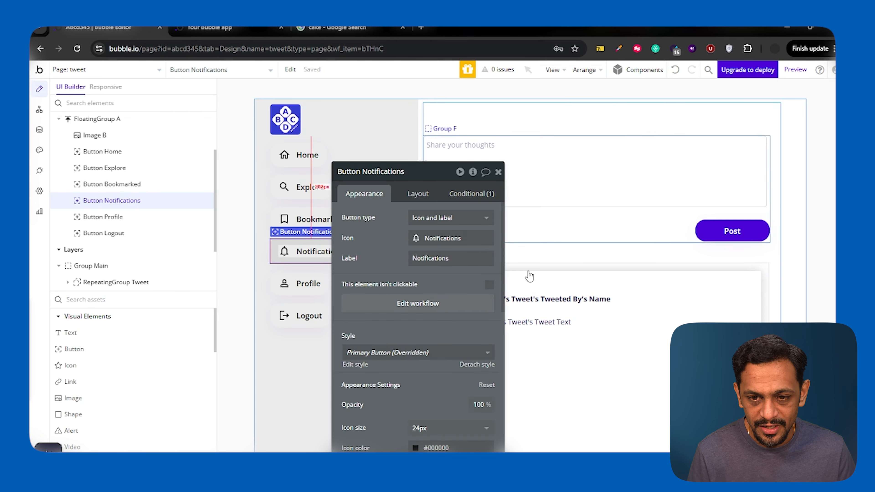
{"action": "left_click_drag", "start_coordinate": [395, 226], "coordinate": [262, 202]}
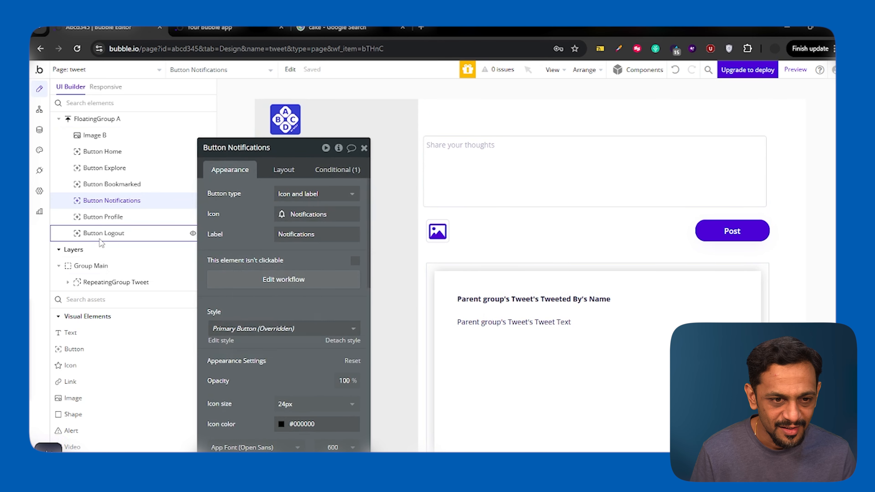
{"action": "scroll", "coordinate": [100, 238], "scroll_direction": "down", "scroll_amount": 3}
{"action": "left_click", "coordinate": [103, 248]}
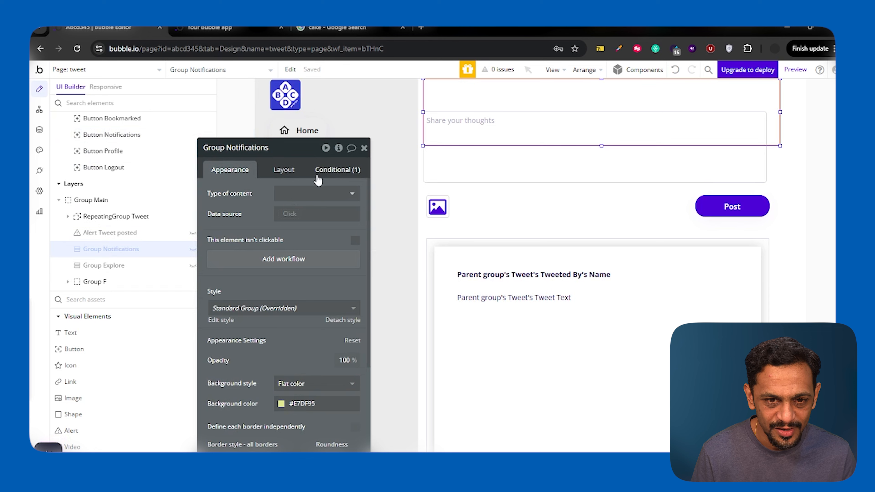
{"action": "left_click", "coordinate": [337, 170]}
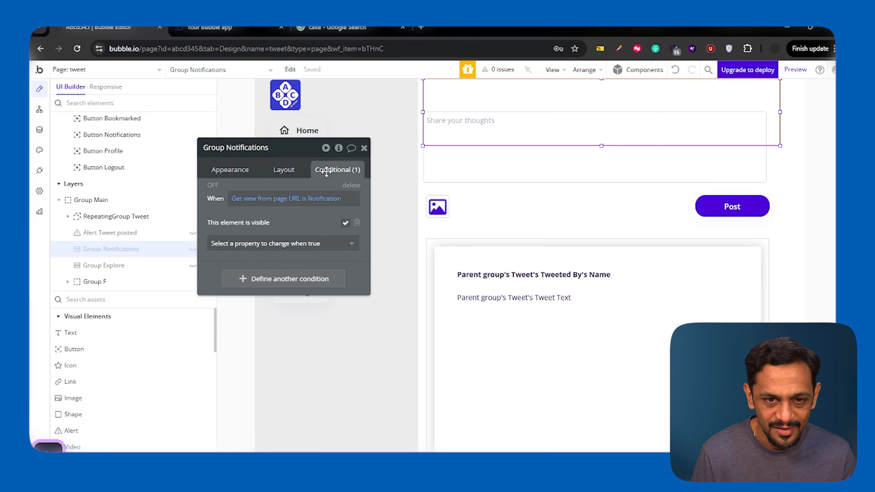
{"action": "left_click", "coordinate": [364, 148]}
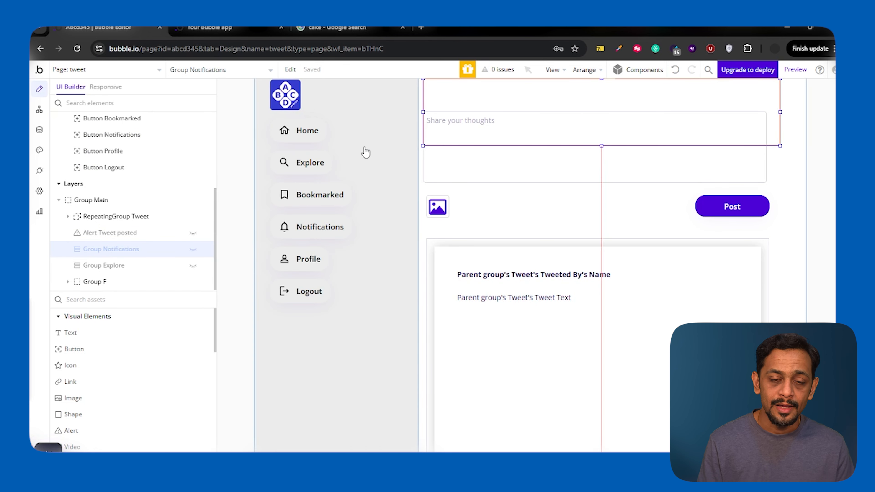
Step: Paste the copied Notification view condition onto the Notifications button in the sidebar
{"action": "double_click", "coordinate": [295, 220]}
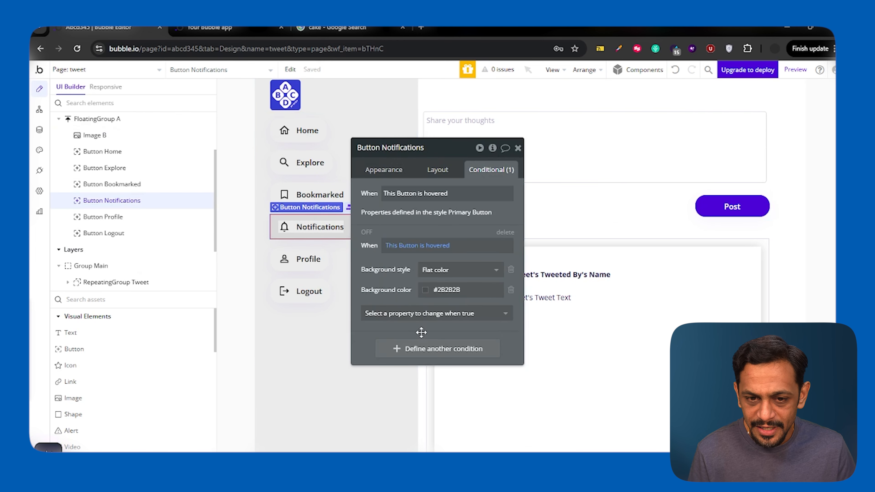
{"action": "right_click", "coordinate": [455, 303]}
{"action": "left_click", "coordinate": [482, 306]}
{"action": "left_click_drag", "start_coordinate": [415, 328], "coordinate": [554, 282]}
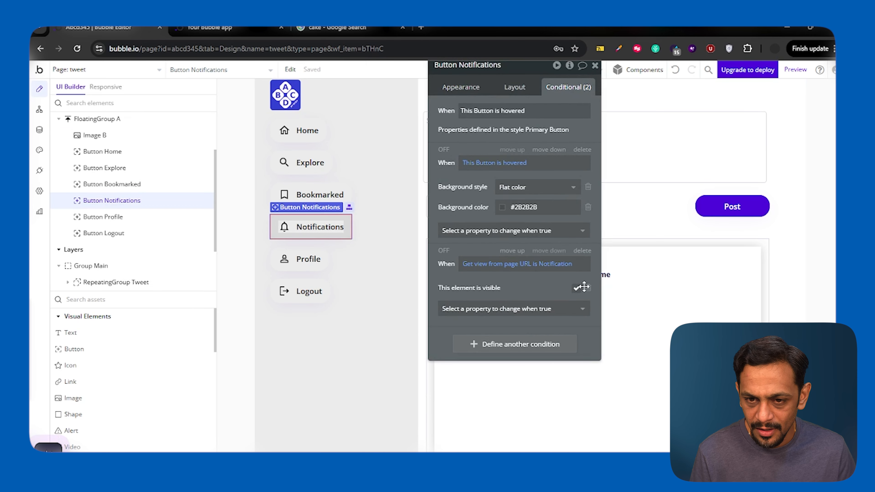
Step: Replace the visibility property in the Notifications button's view condition with background color #B6B6B6
{"action": "left_click", "coordinate": [588, 289]}
{"action": "left_click", "coordinate": [519, 293]}
{"action": "type", "text": "back"}
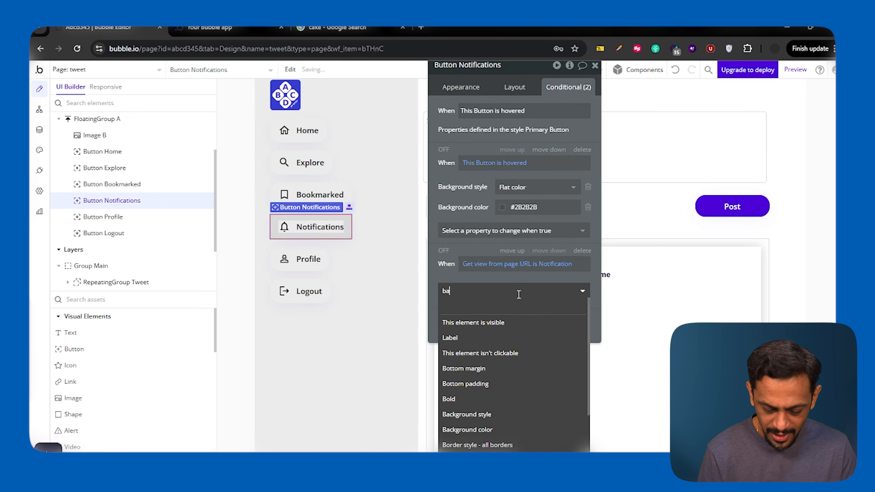
{"action": "left_click", "coordinate": [482, 337]}
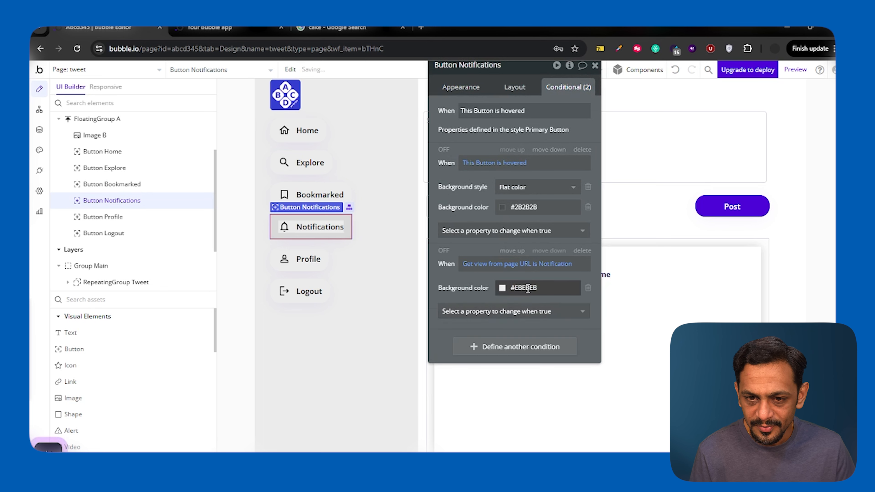
{"action": "left_click", "coordinate": [526, 288]}
{"action": "mouse_move", "coordinate": [503, 323]}
{"action": "left_mouse_down"}
{"action": "mouse_move", "coordinate": [489, 328]}
{"action": "mouse_move", "coordinate": [487, 319]}
{"action": "left_mouse_up"}
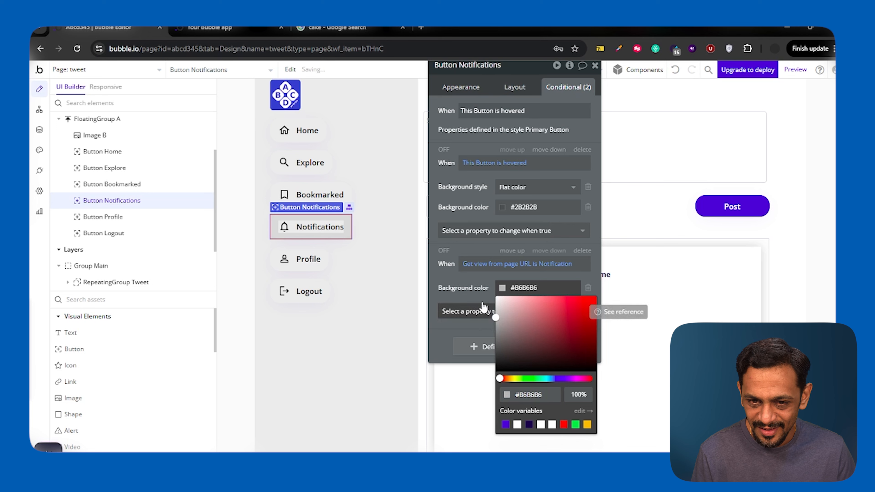
Step: Copy the Notifications button's background color condition and paste it onto the Explore button
{"action": "right_click", "coordinate": [510, 244]}
{"action": "left_click", "coordinate": [530, 253]}
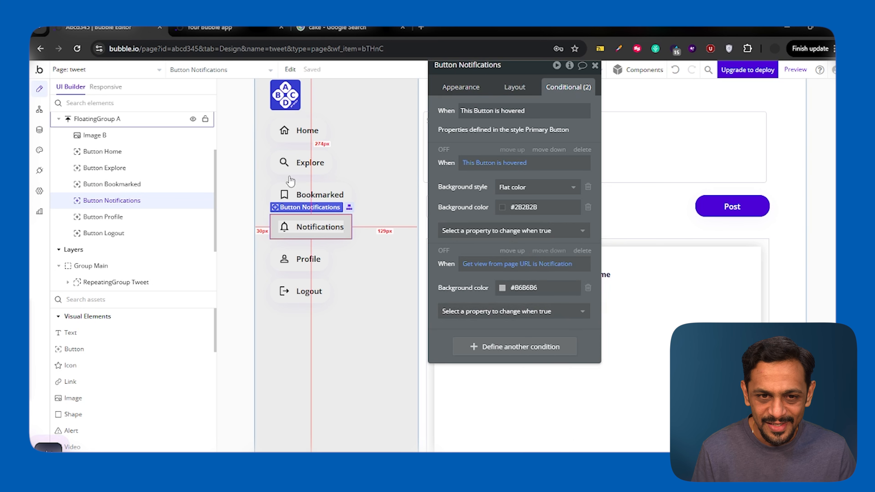
{"action": "left_click", "coordinate": [292, 165]}
{"action": "right_click", "coordinate": [487, 216]}
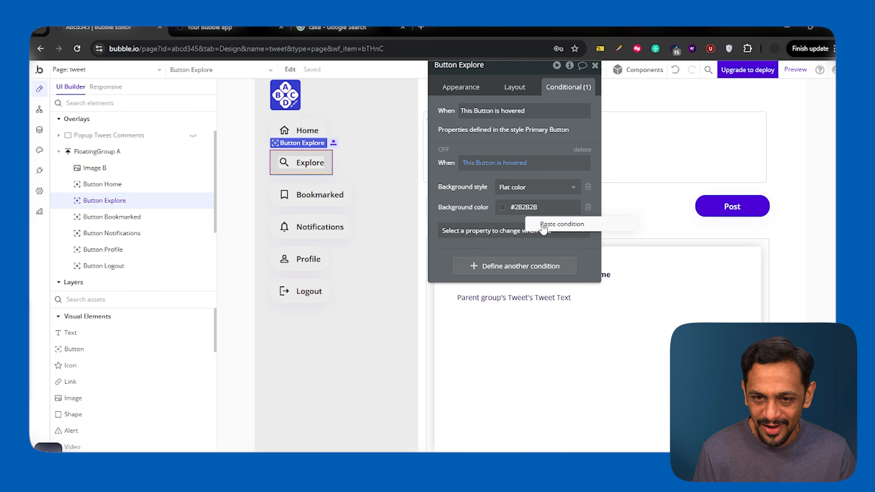
{"action": "left_click", "coordinate": [502, 221]}
Step: Change the Explore button's pasted condition to Get view from page URL is Explore
{"action": "left_click", "coordinate": [551, 265]}
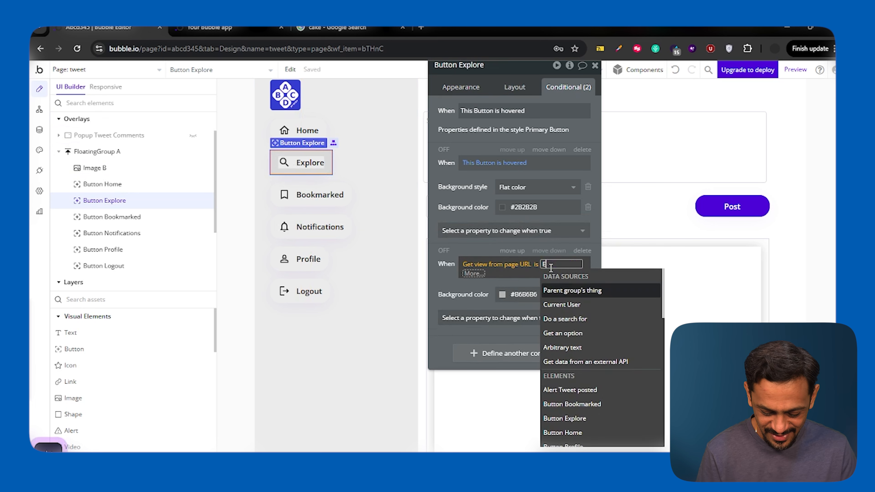
{"action": "type", "text": "Explore"}
{"action": "key", "text": "Return"}
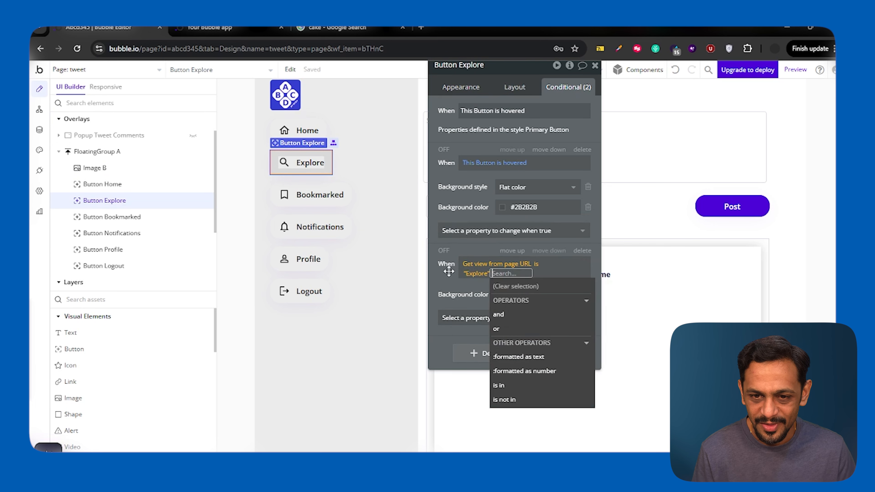
{"action": "left_click", "coordinate": [448, 271]}
Step: Try to paste the background color condition onto the Home button with Get view from page URL is not empty
{"action": "left_click", "coordinate": [291, 130]}
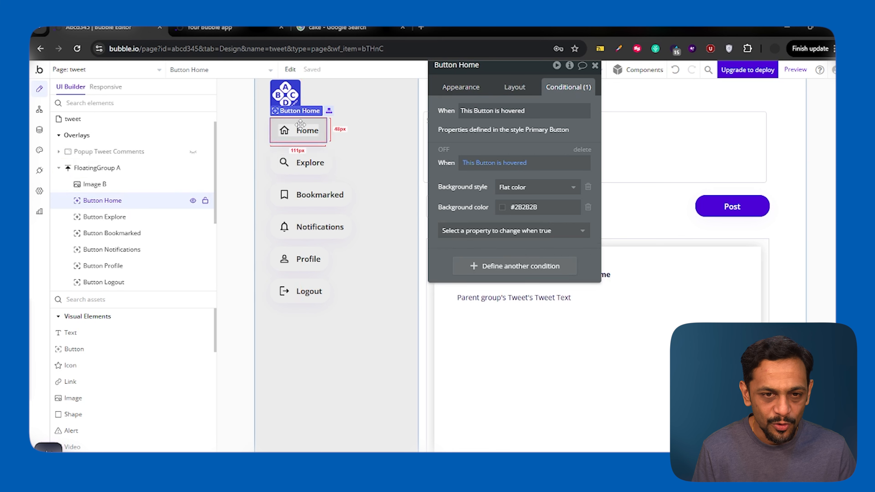
{"action": "right_click", "coordinate": [513, 226]}
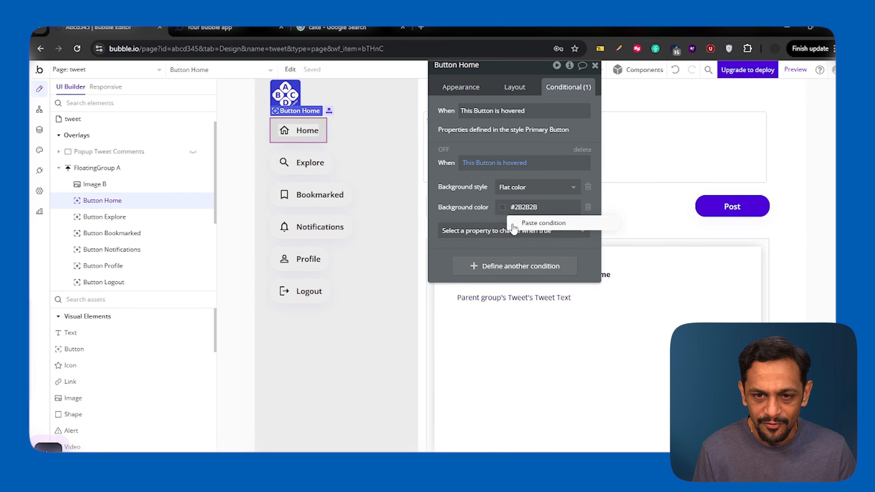
{"action": "left_click", "coordinate": [514, 224]}
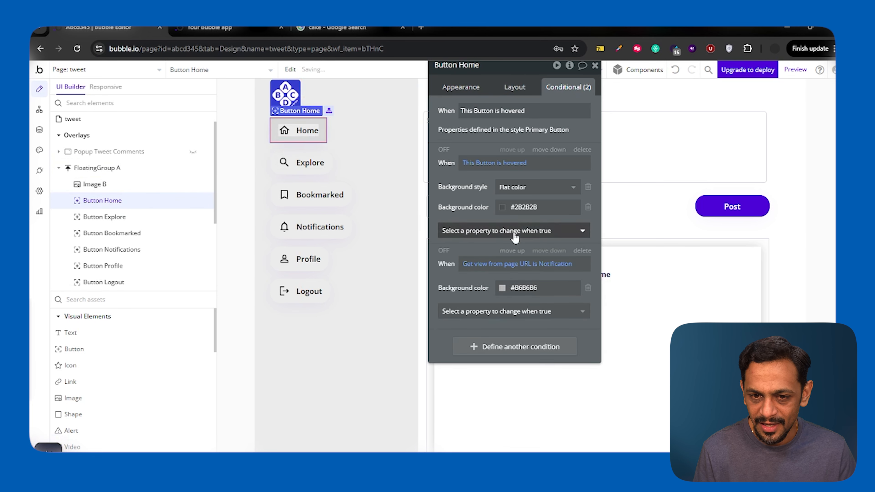
{"action": "left_click", "coordinate": [535, 264]}
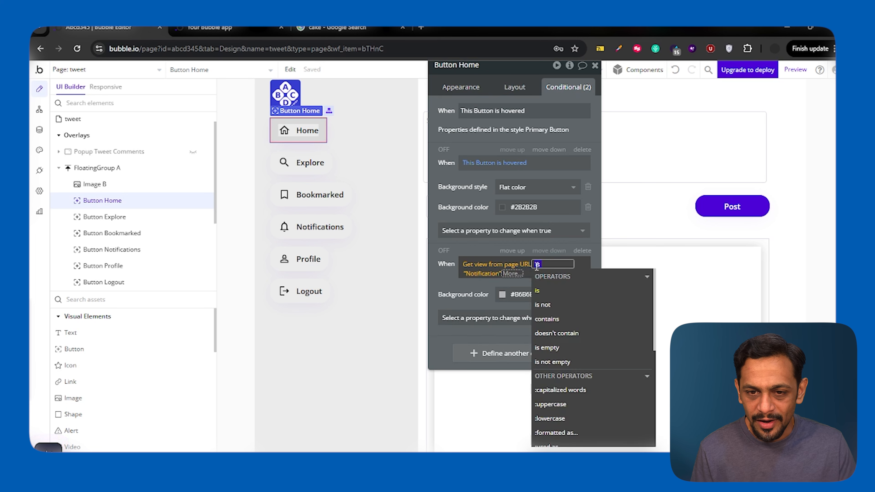
{"action": "left_click", "coordinate": [552, 361]}
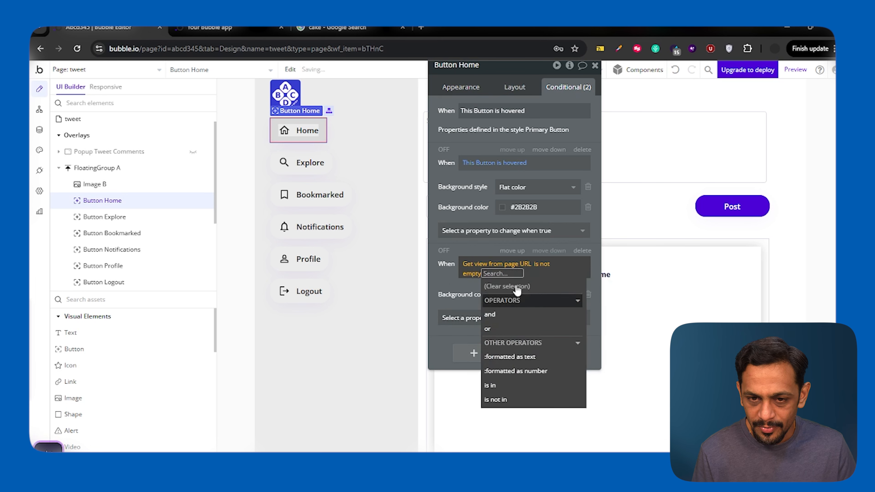
{"action": "left_click", "coordinate": [449, 281]}
{"action": "key", "text": "ctrl+z"}
{"action": "key", "text": "ctrl+z"}
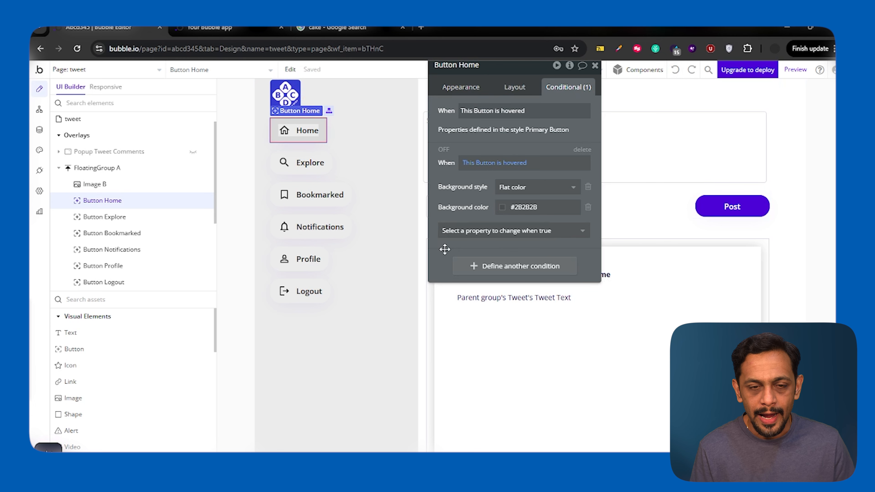
Step: Paste the copied Notification background color condition onto the Home button
{"action": "left_click_drag", "start_coordinate": [444, 250], "coordinate": [442, 274]}
{"action": "right_click", "coordinate": [497, 241]}
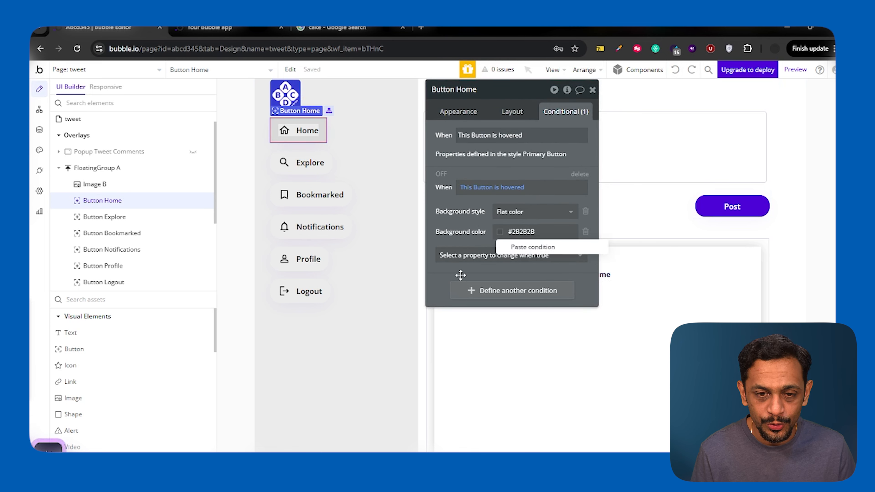
{"action": "left_click", "coordinate": [510, 246]}
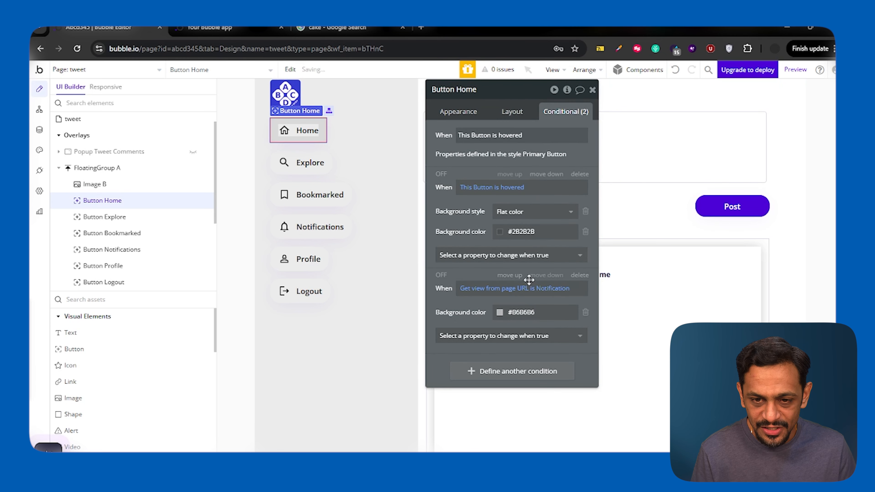
Step: Change the Home button's pasted condition to Get view from page URL is not empty
{"action": "left_click", "coordinate": [535, 290]}
{"action": "left_click", "coordinate": [550, 387]}
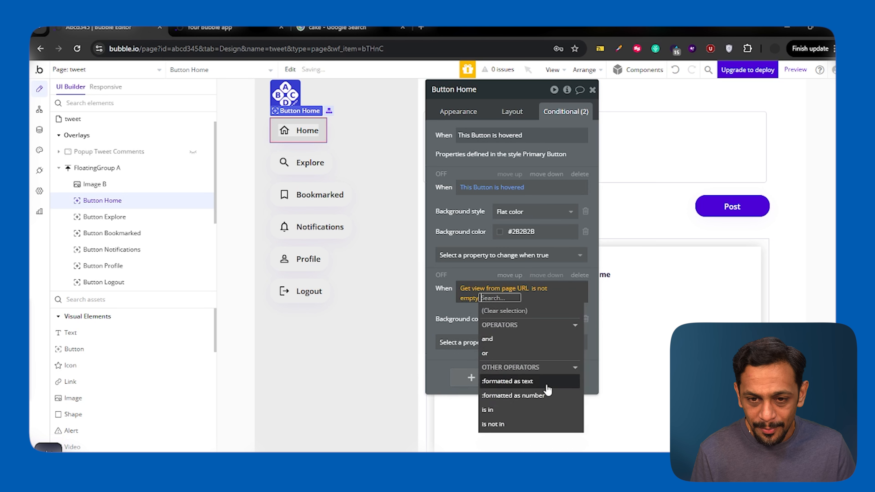
{"action": "left_click", "coordinate": [456, 312]}
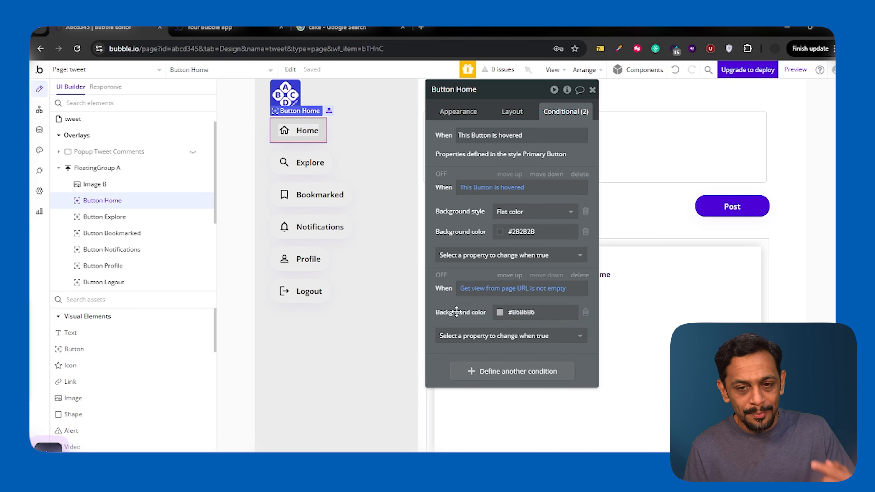
Step: Copy the condition's grey #B6B6B6 and set it as the Home button's default background color
{"action": "left_click", "coordinate": [462, 118]}
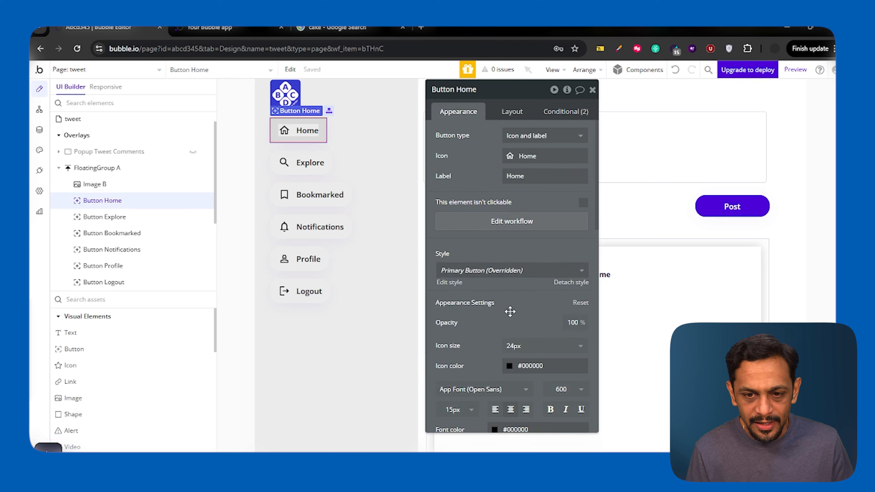
{"action": "scroll", "coordinate": [510, 311], "scroll_direction": "down", "scroll_amount": 6}
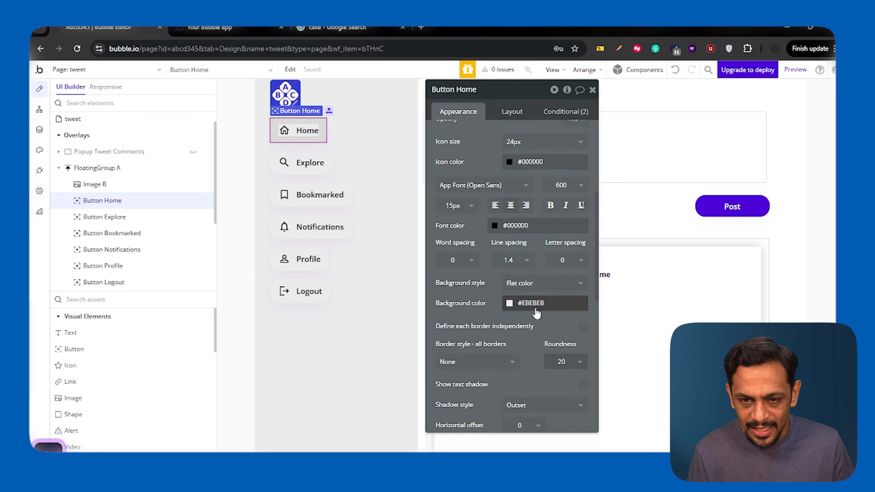
{"action": "left_click", "coordinate": [561, 113]}
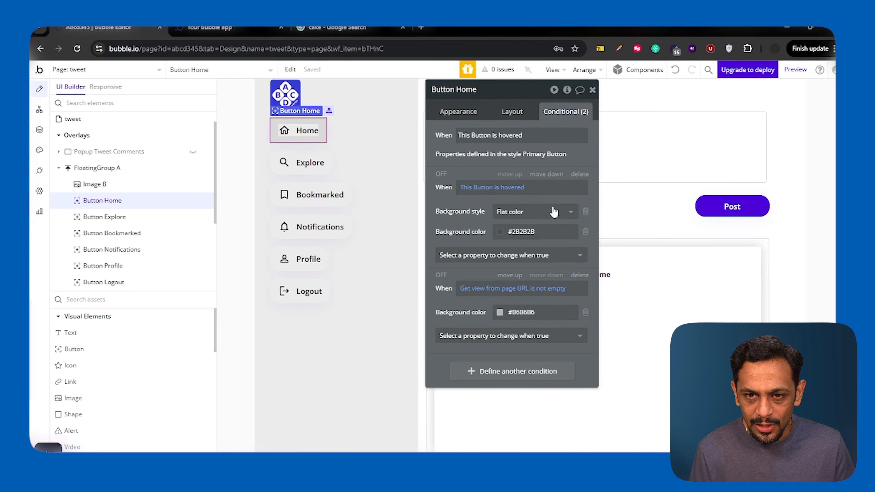
{"action": "left_click", "coordinate": [525, 312]}
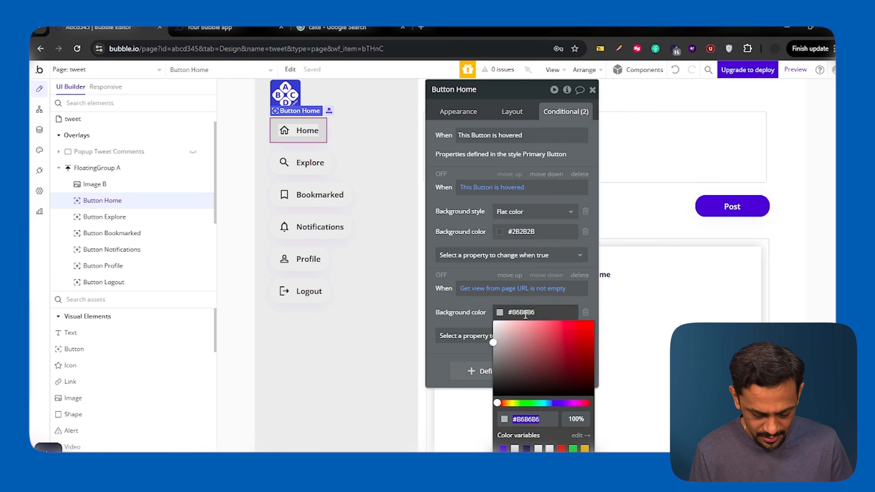
{"action": "left_click", "coordinate": [458, 112]}
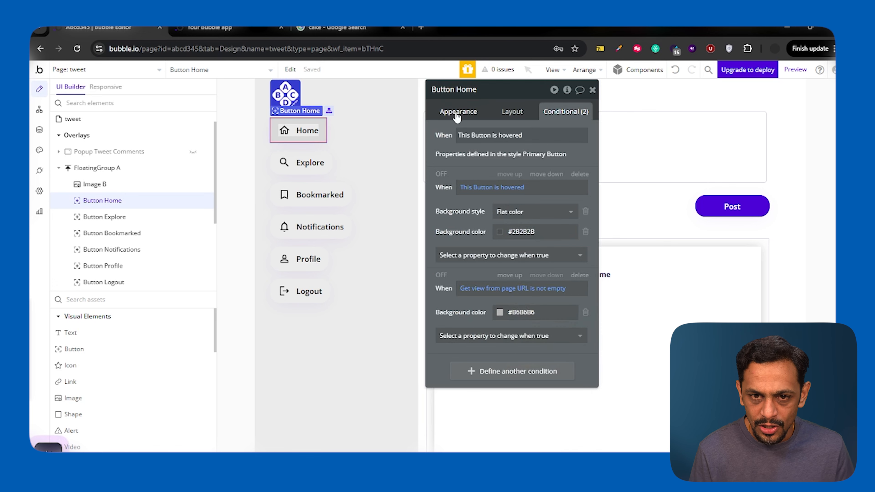
{"action": "scroll", "coordinate": [523, 362], "scroll_direction": "down", "scroll_amount": 5}
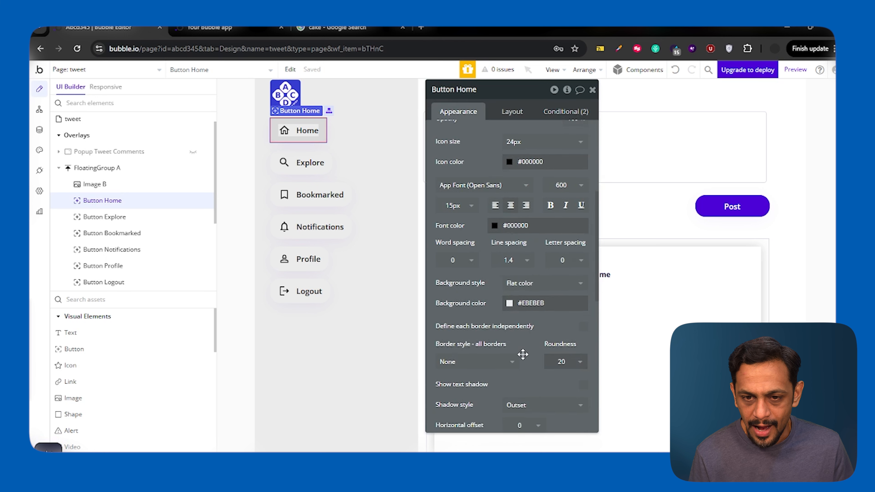
{"action": "left_click", "coordinate": [533, 305]}
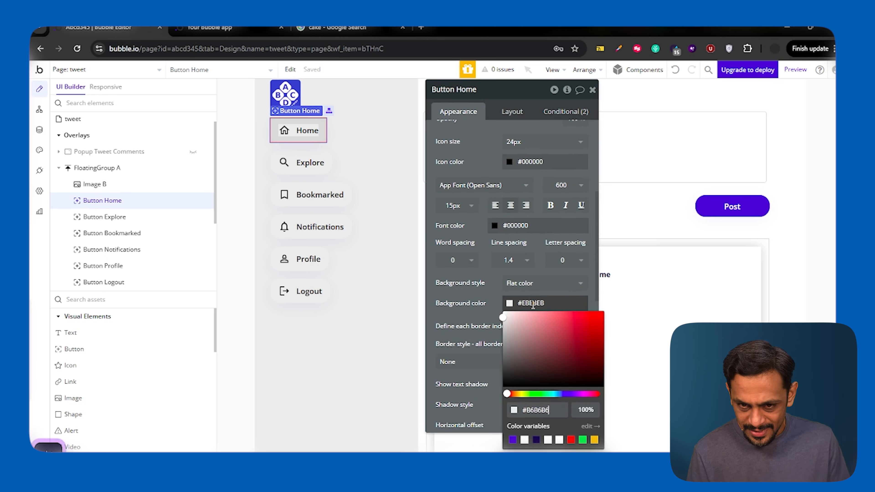
Step: Set the background color in the Home button's view-is-not-empty condition to #EBEBEB
{"action": "left_click", "coordinate": [566, 111]}
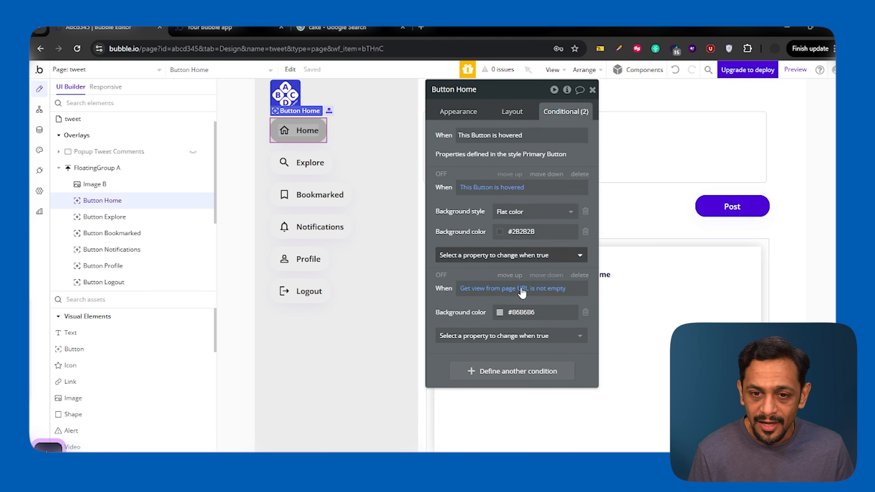
{"action": "left_click", "coordinate": [522, 312]}
{"action": "double_click", "coordinate": [524, 312]}
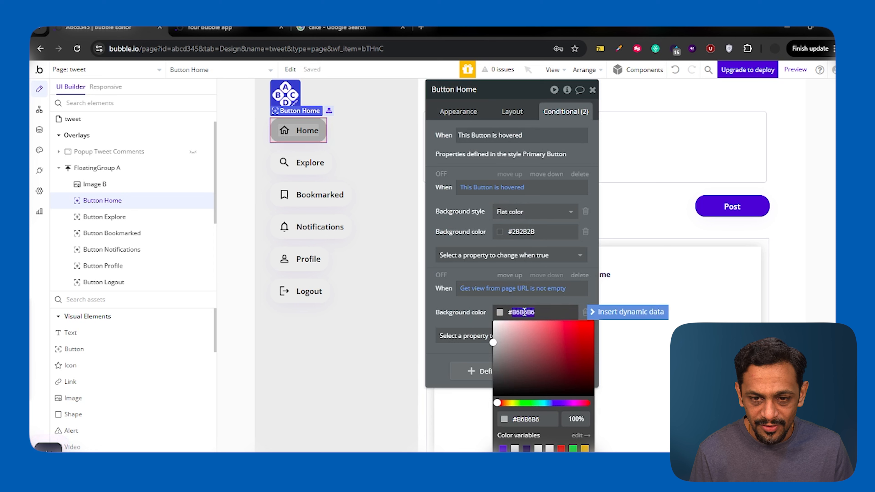
{"action": "type", "text": "ebebeb"}
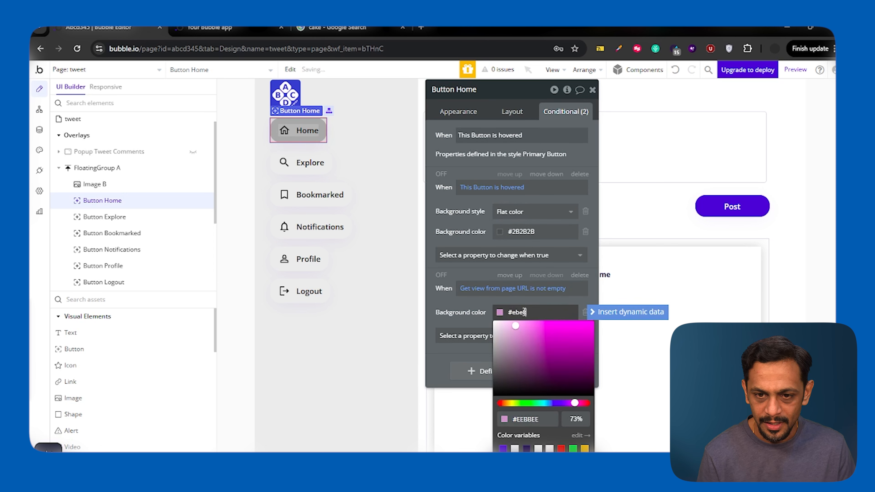
{"action": "key", "text": "Return"}
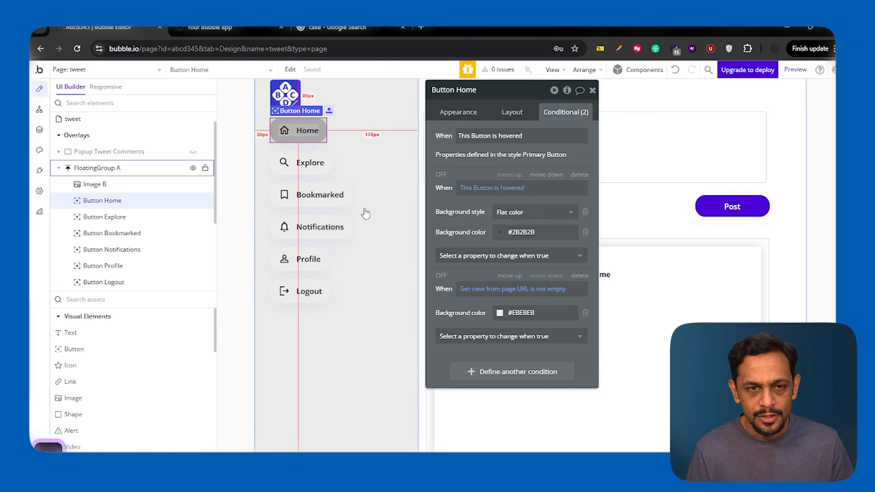
Step: Run the app as the user with a cover image from All Users and test the Explore and Notifications buttons
{"action": "left_click", "coordinate": [39, 129]}
{"action": "left_click", "coordinate": [115, 307]}
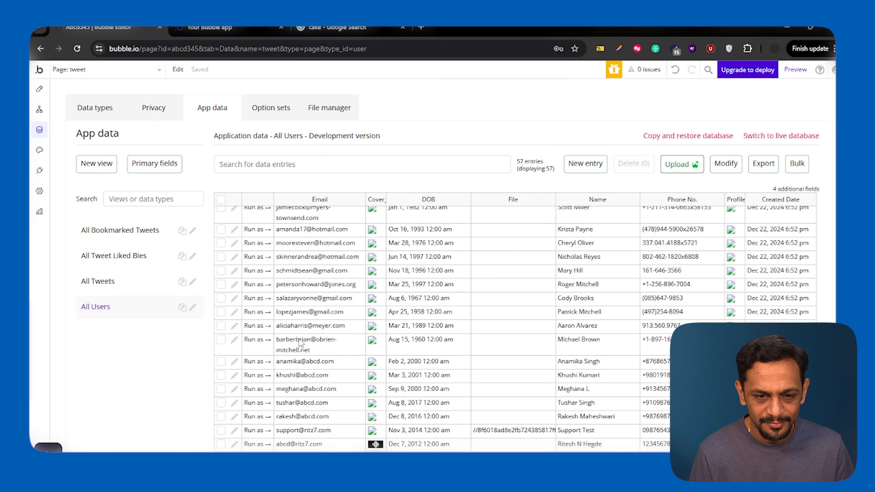
{"action": "left_click", "coordinate": [253, 444]}
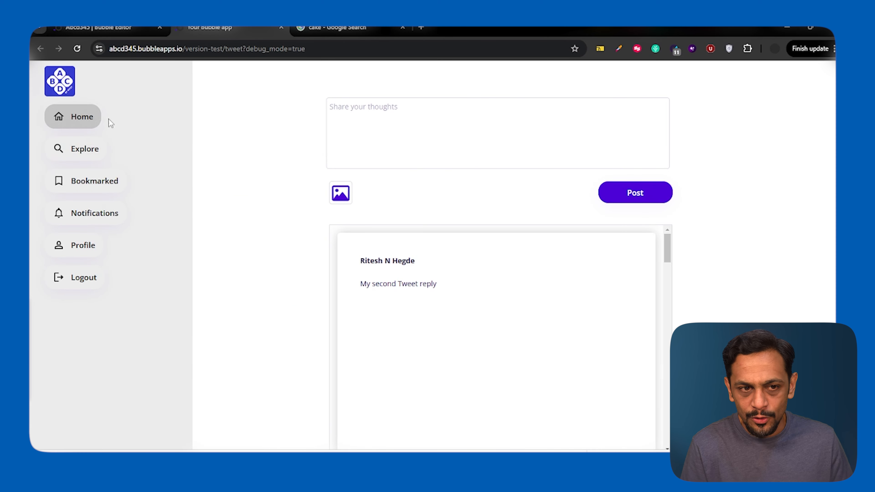
{"action": "left_click", "coordinate": [85, 152]}
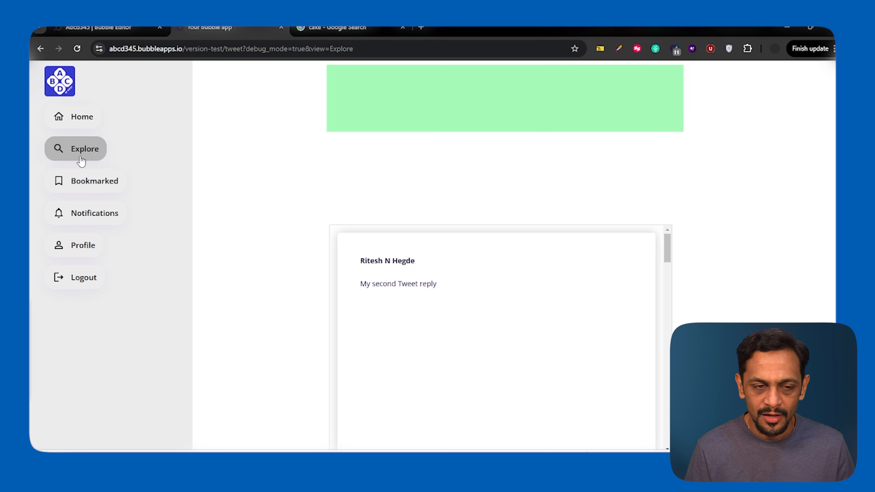
{"action": "left_click", "coordinate": [107, 218]}
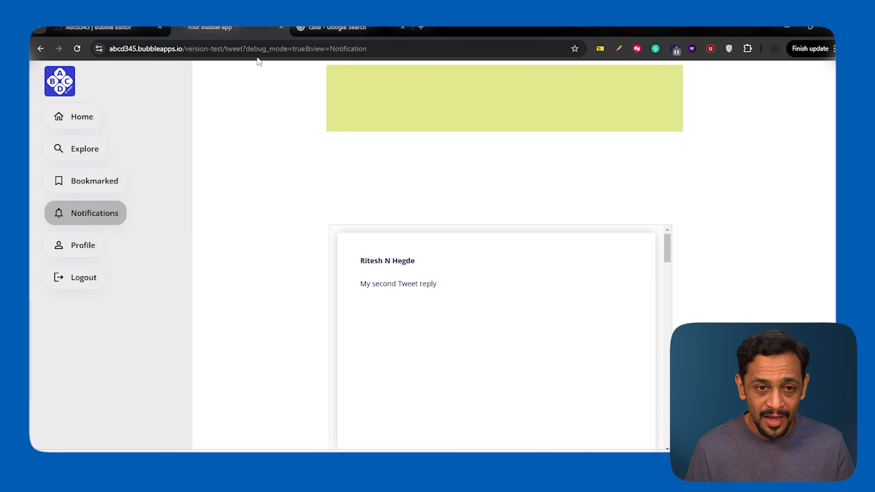
Step: Remove the debug_mode=true parameter from the preview URL, reload it, and test the Explore and Notifications buttons again
{"action": "left_click", "coordinate": [303, 48]}
{"action": "left_click_drag", "start_coordinate": [329, 49], "coordinate": [387, 49]}
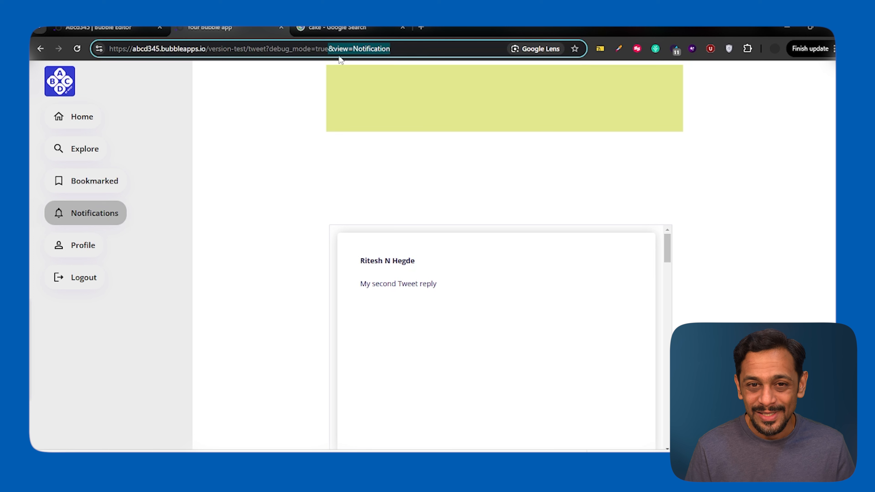
{"action": "left_click", "coordinate": [327, 48]}
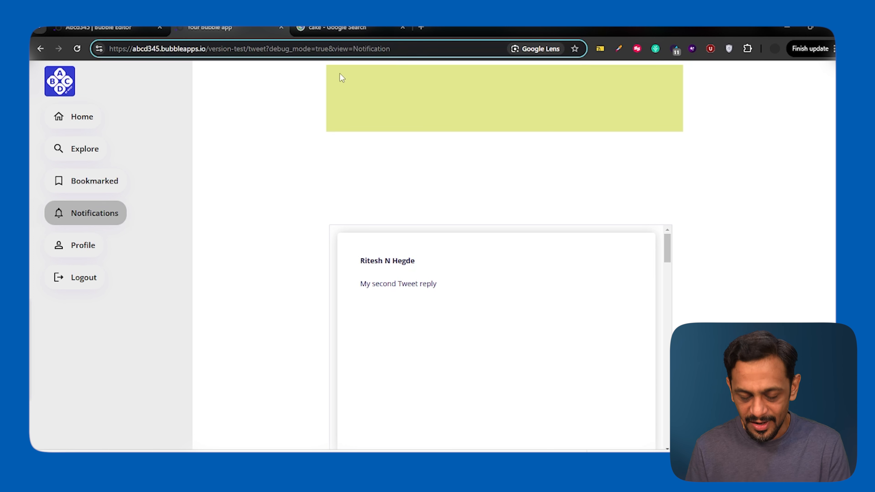
{"action": "key", "text": "BackSpace"}
{"action": "key", "text": "BackSpace"}
{"action": "key", "text": "BackSpace"}
{"action": "key", "text": "BackSpace"}
{"action": "key", "text": "BackSpace"}
{"action": "key", "text": "BackSpace"}
{"action": "key", "text": "BackSpace"}
{"action": "key", "text": "BackSpace"}
{"action": "key", "text": "BackSpace"}
{"action": "key", "text": "BackSpace"}
{"action": "key", "text": "BackSpace"}
{"action": "key", "text": "BackSpace"}
{"action": "key", "text": "BackSpace"}
{"action": "key", "text": "BackSpace"}
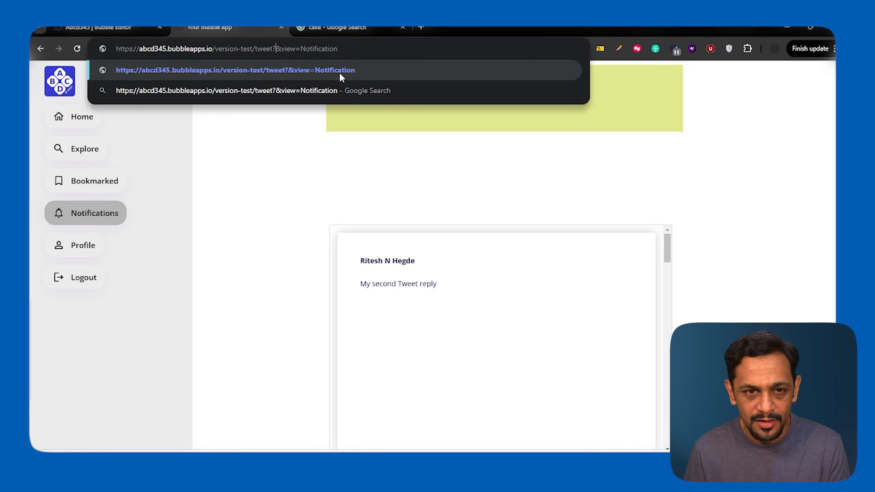
{"action": "key", "text": "BackSpace"}
{"action": "key", "text": "Return"}
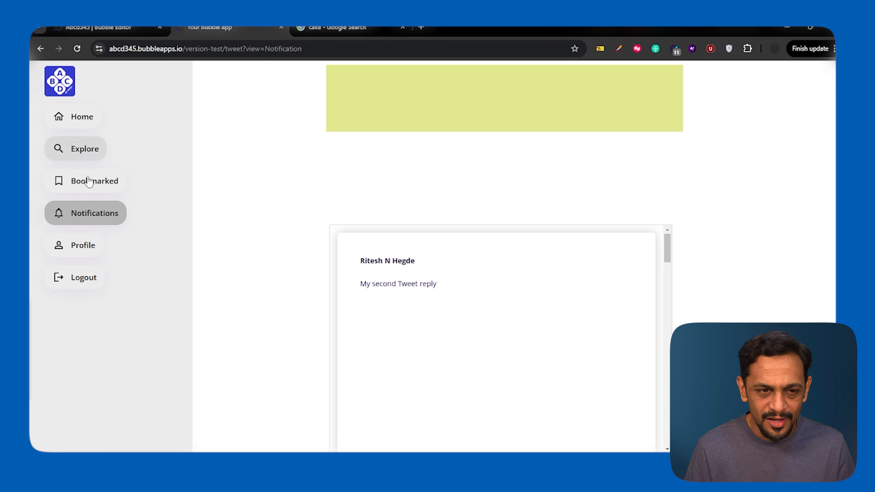
{"action": "left_click", "coordinate": [89, 148]}
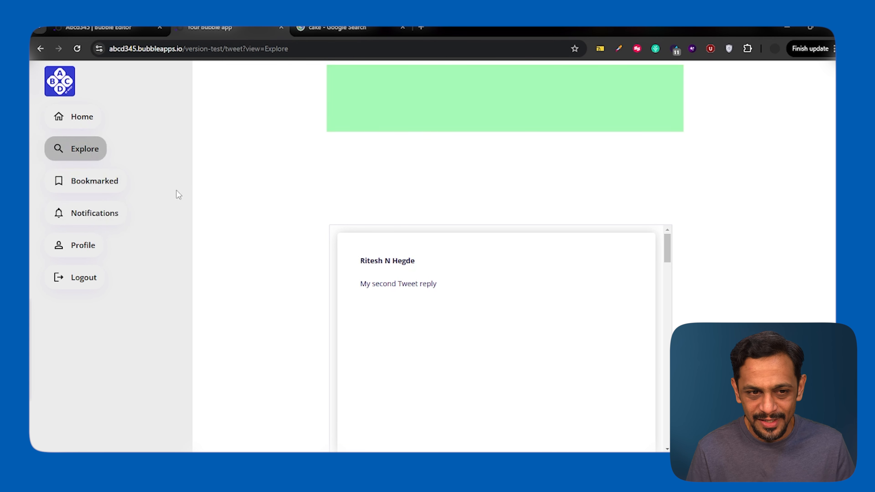
{"action": "left_click", "coordinate": [93, 213]}
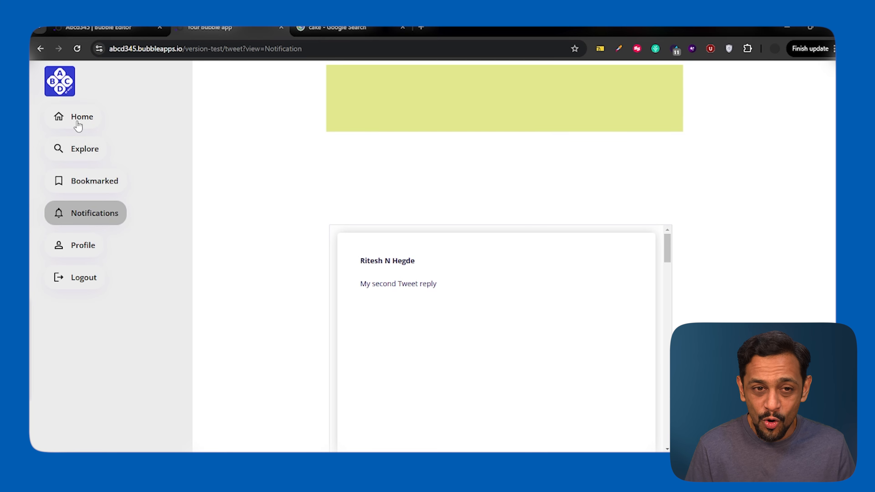
Step: Add a Go to page action with destination tweet after Reset Group Main in the Home button's workflow
{"action": "left_click", "coordinate": [91, 33]}
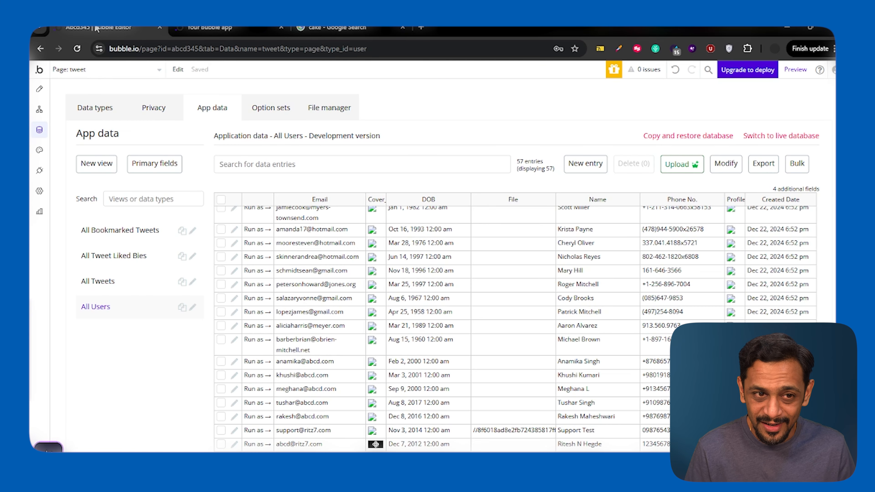
{"action": "left_click", "coordinate": [39, 88]}
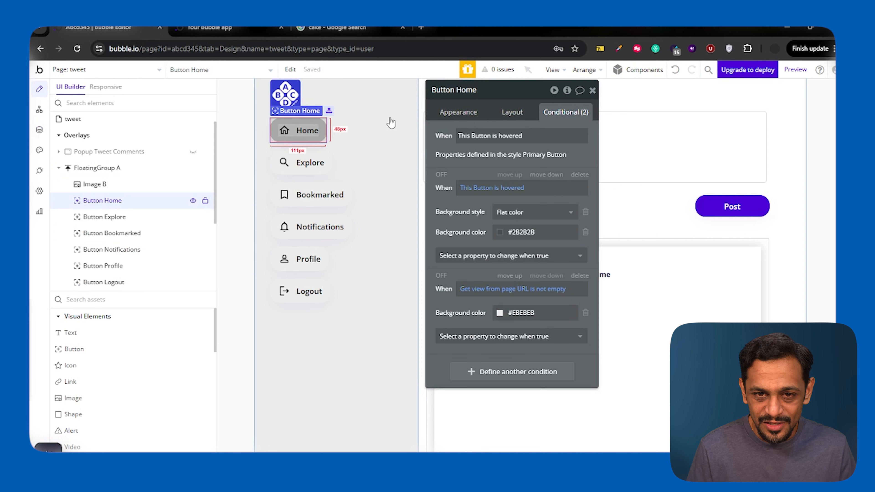
{"action": "left_click", "coordinate": [455, 113]}
{"action": "left_click", "coordinate": [508, 226]}
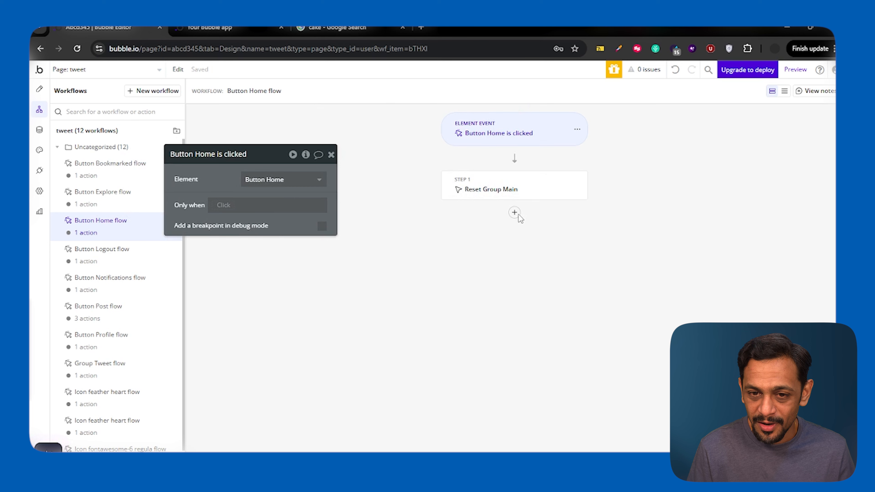
{"action": "left_click", "coordinate": [514, 212]}
{"action": "mouse_move", "coordinate": [556, 253]}
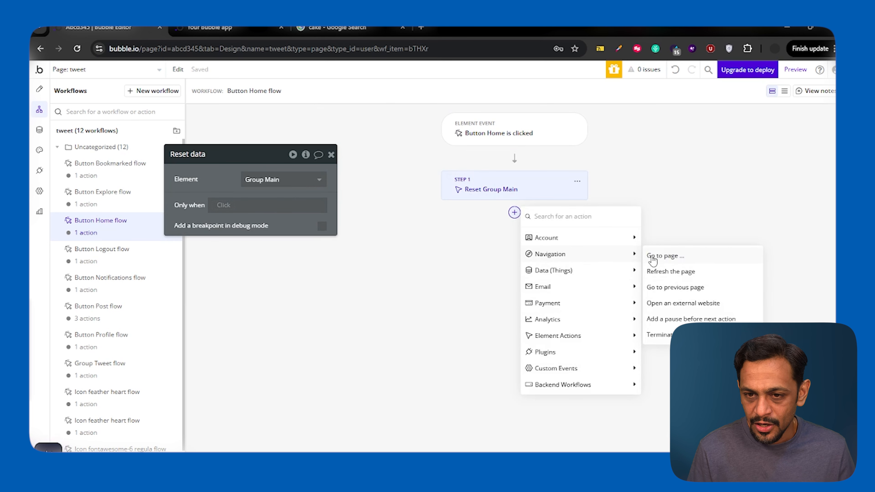
{"action": "left_click", "coordinate": [660, 255]}
{"action": "left_click", "coordinate": [274, 179]}
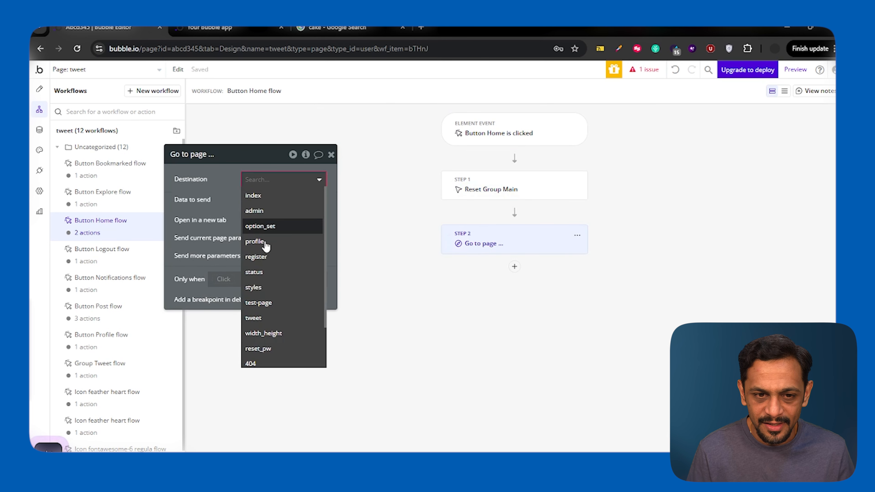
{"action": "left_click", "coordinate": [259, 318]}
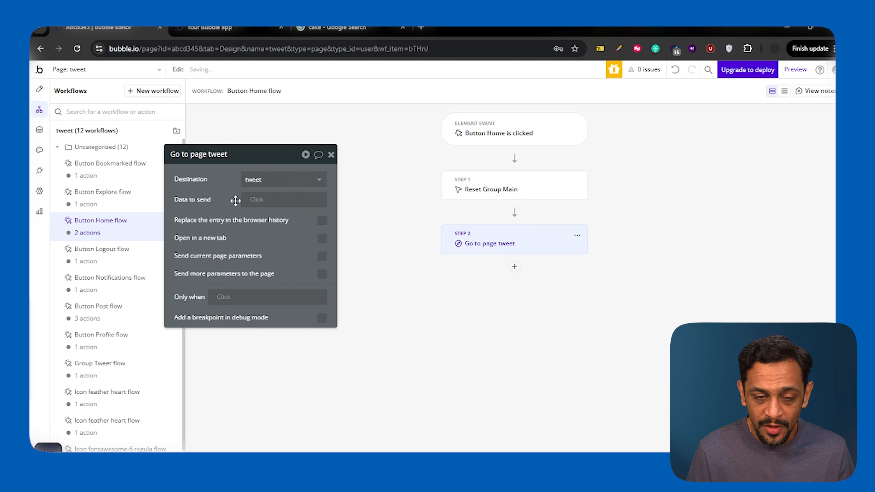
{"action": "left_click", "coordinate": [330, 155]}
Step: Reload the app preview and test switching from the Explore view back to Home
{"action": "left_click", "coordinate": [259, 29]}
{"action": "key", "text": "ctrl+r"}
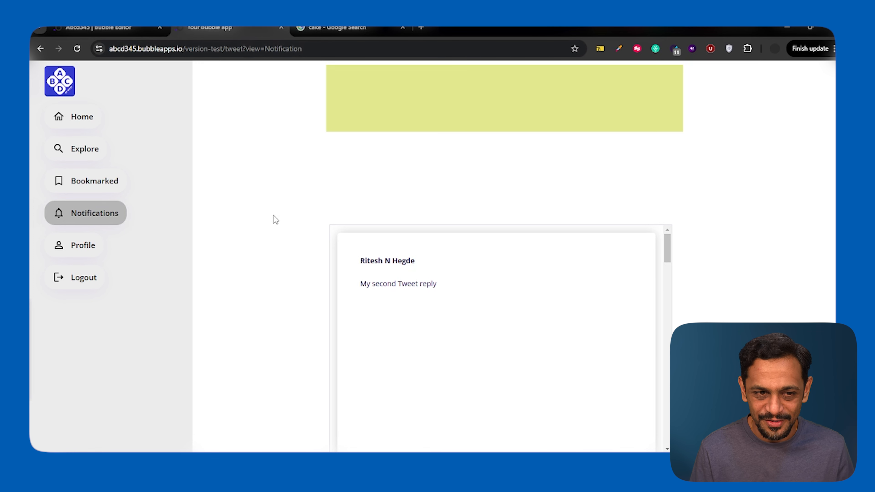
{"action": "left_click", "coordinate": [98, 152]}
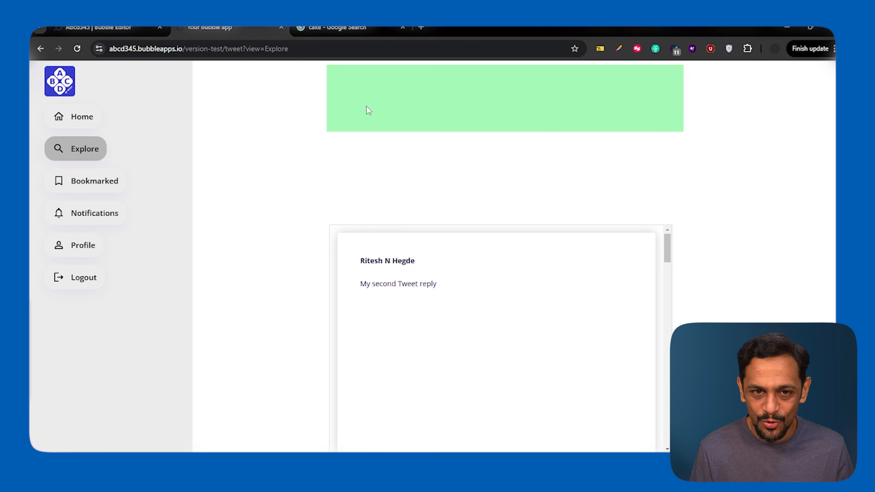
{"action": "left_click", "coordinate": [79, 117]}
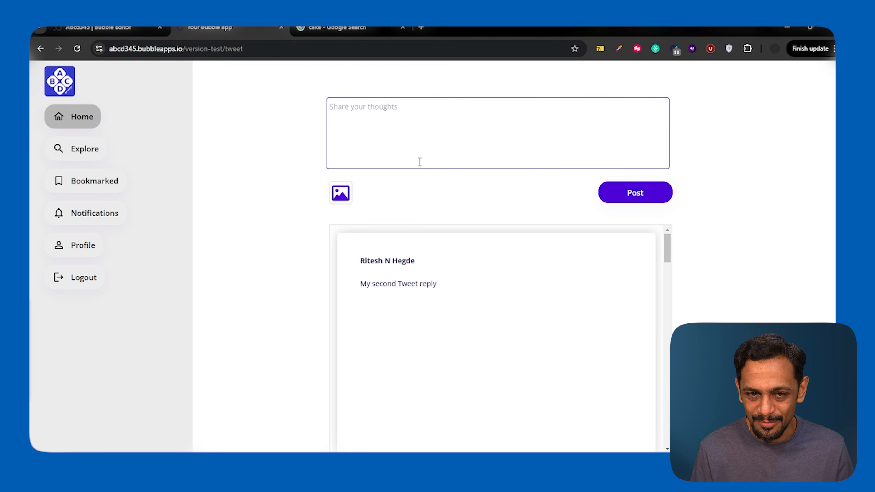